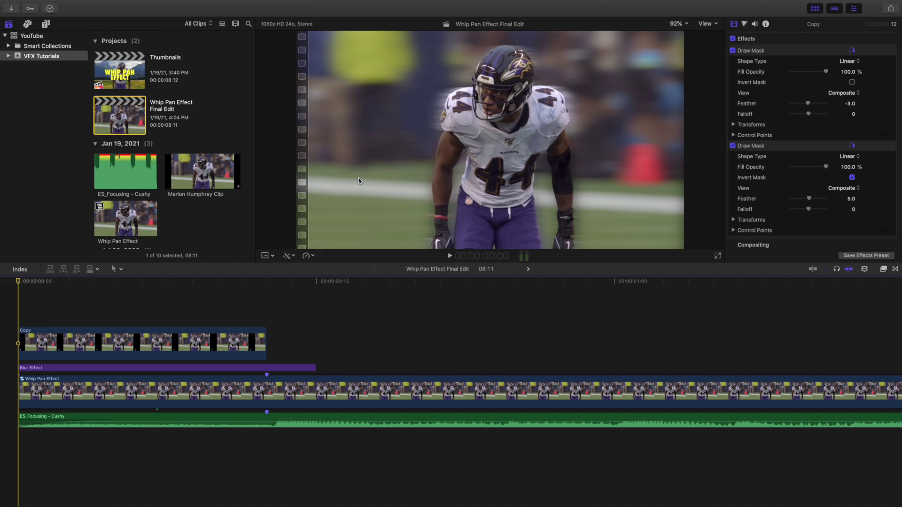
Step: Play the whip pan edit repeatedly and step through it frame by frame, parking at frame 10
key(space)
click(15, 327)
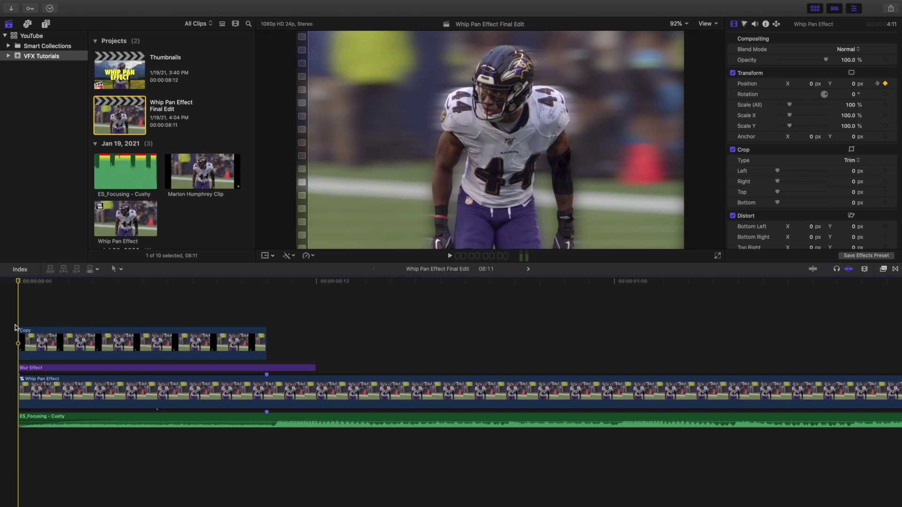
key(space)
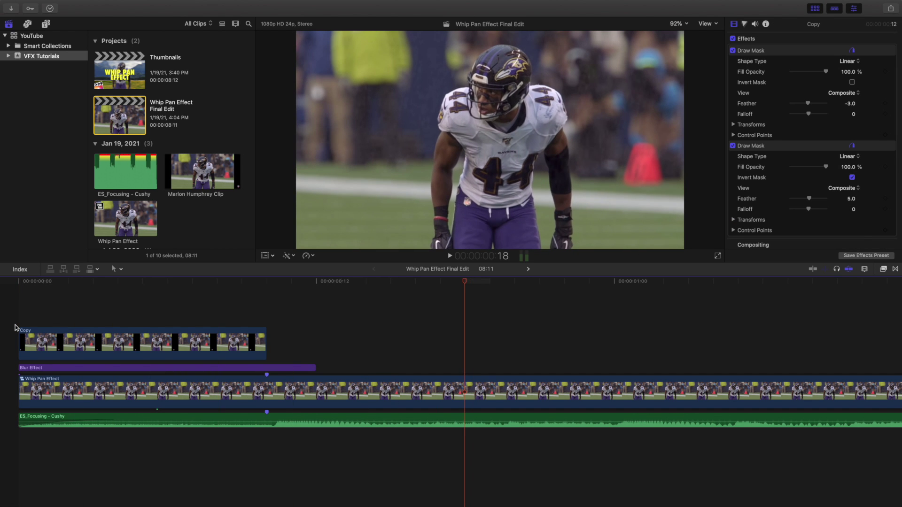
click(15, 327)
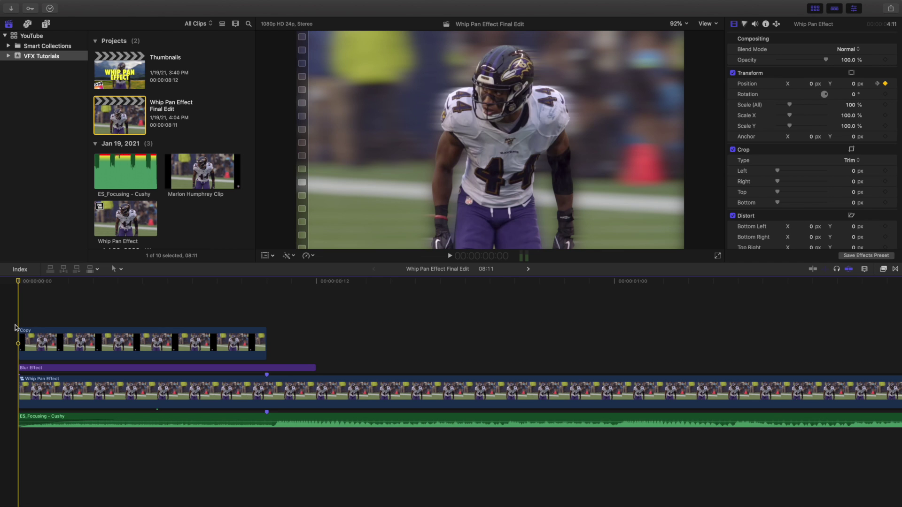
key(space)
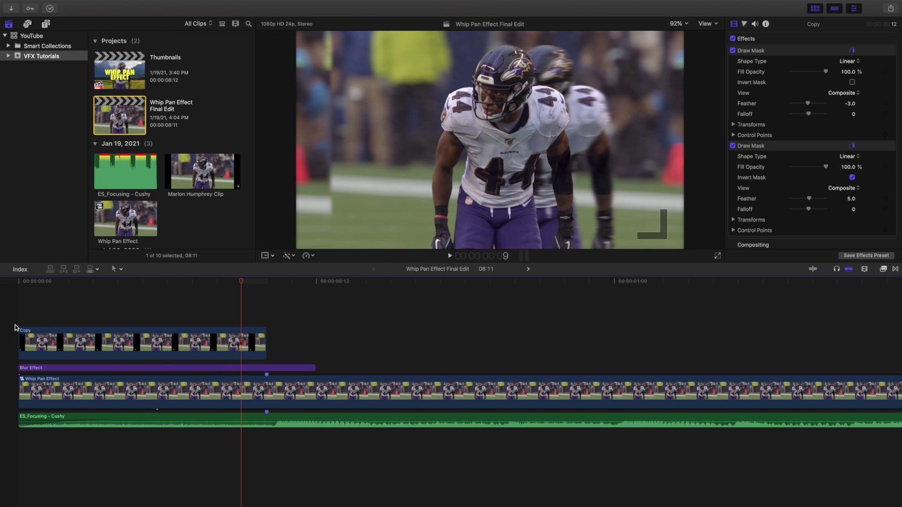
key(Left)
key(Left)
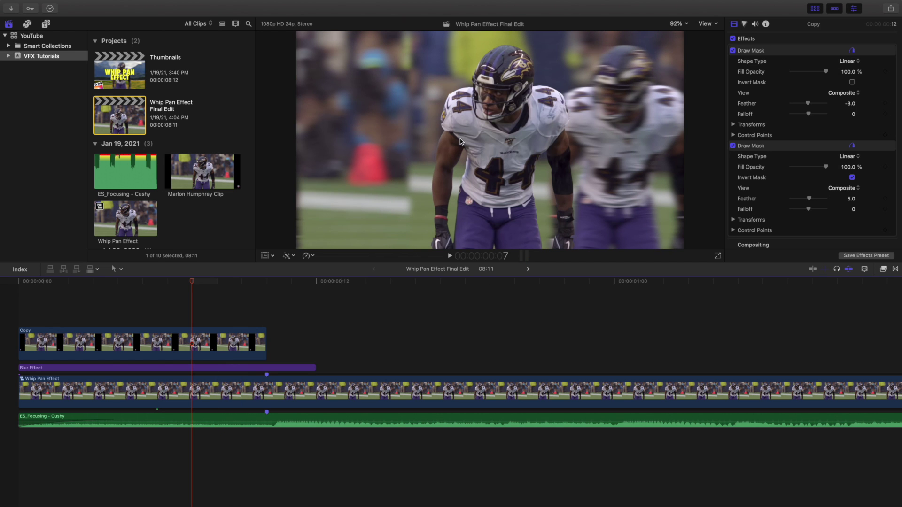
key(Right)
key(Right)
key(Right)
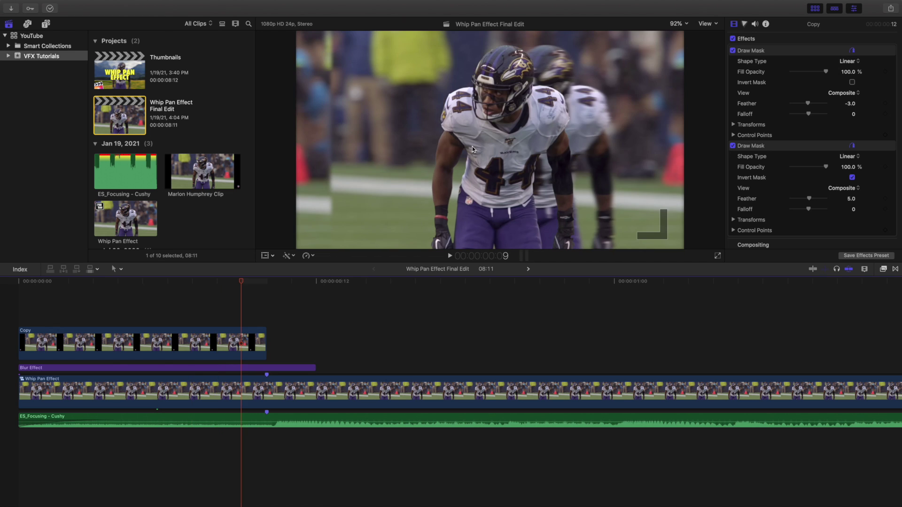
key(Right)
key(Right)
key(Right)
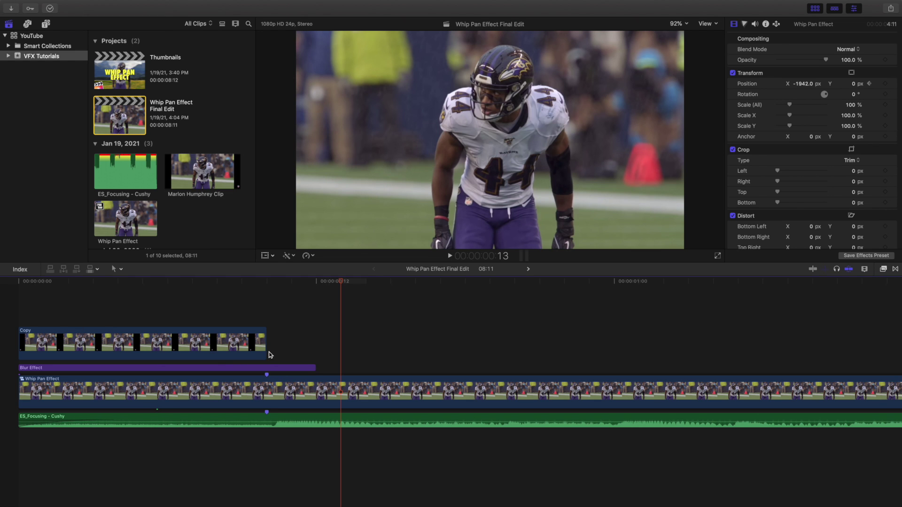
click(267, 318)
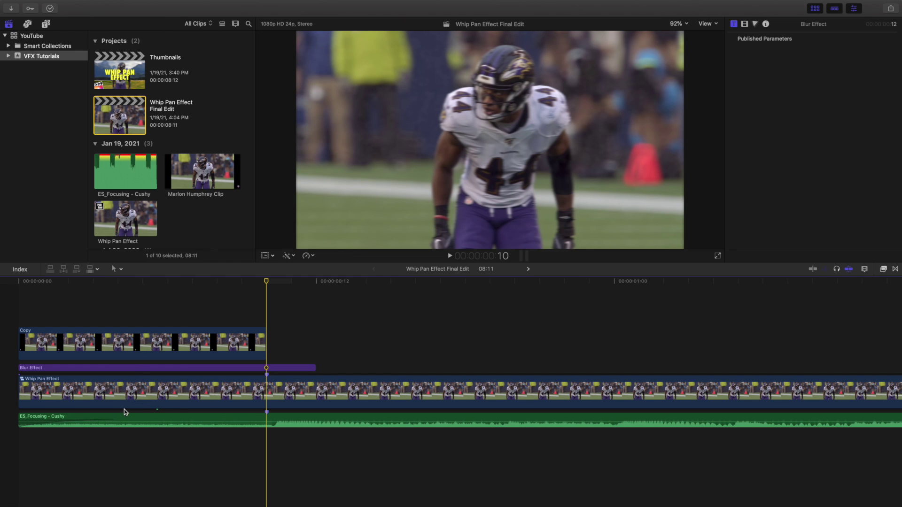
Step: Inside the compound clip, compare Original 1 and Original 2, whose offset is 1942 px, then return
double_click(270, 391)
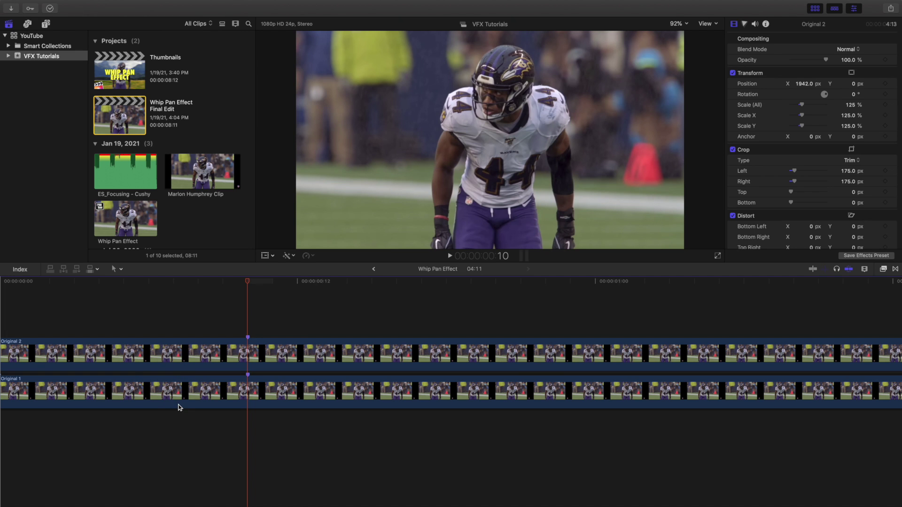
click(185, 358)
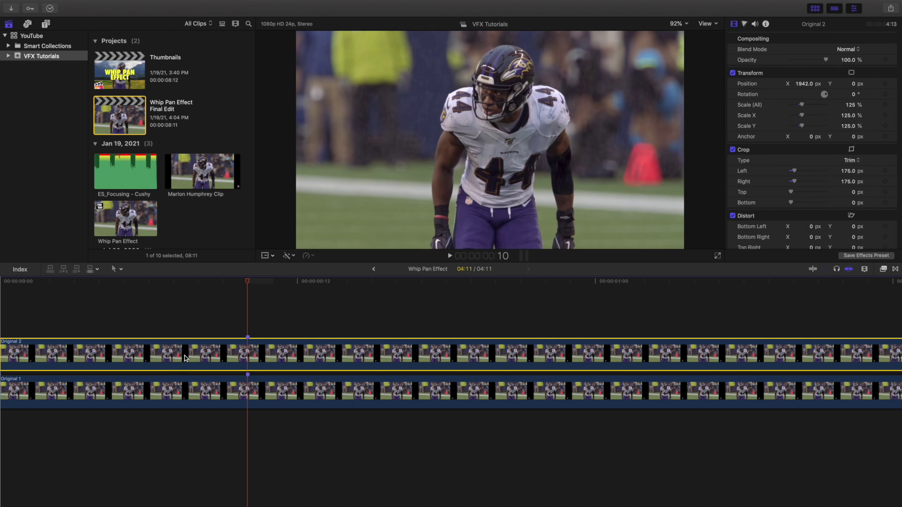
click(210, 390)
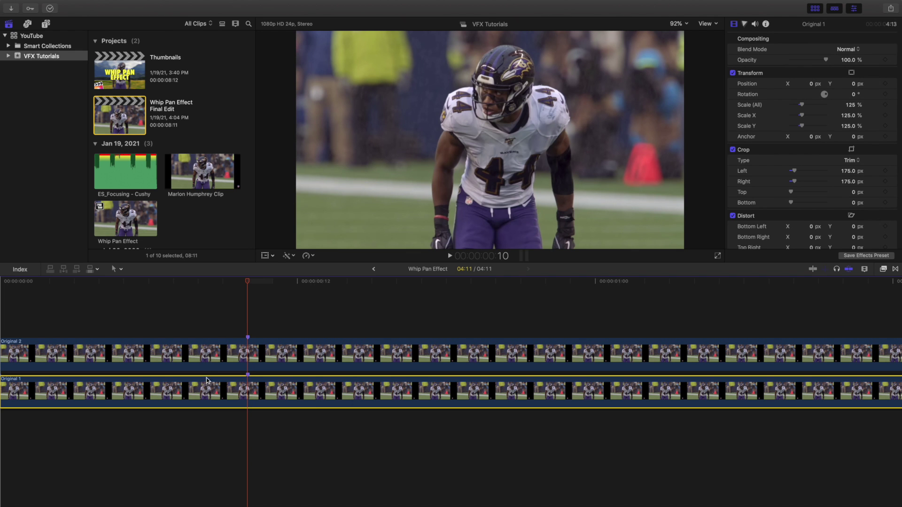
click(223, 347)
click(218, 382)
click(228, 360)
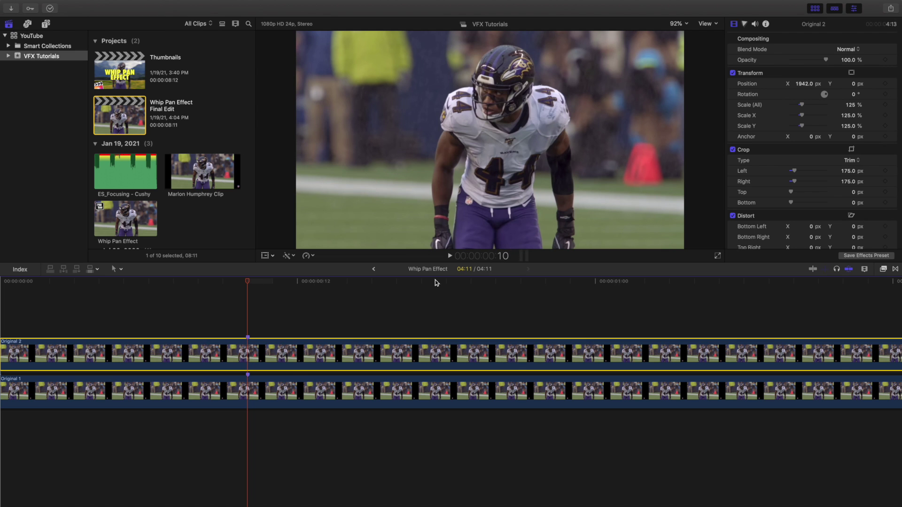
click(248, 389)
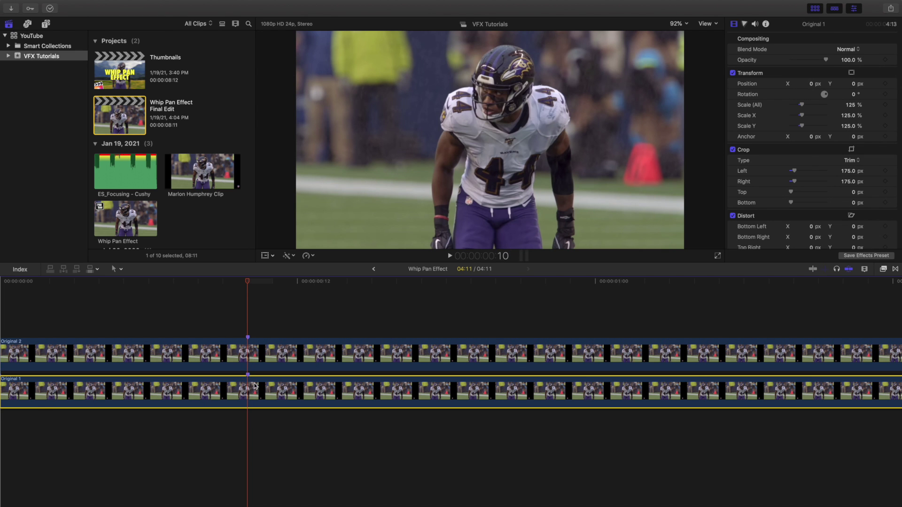
click(252, 353)
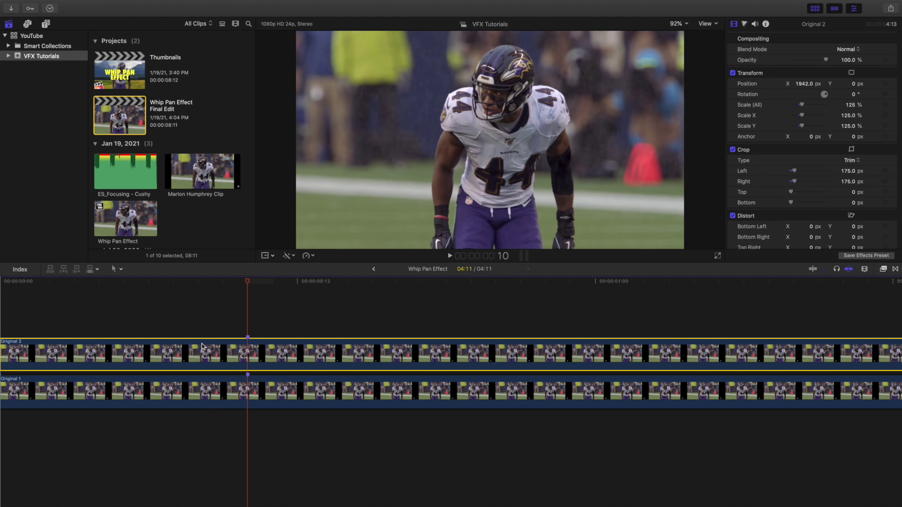
click(373, 269)
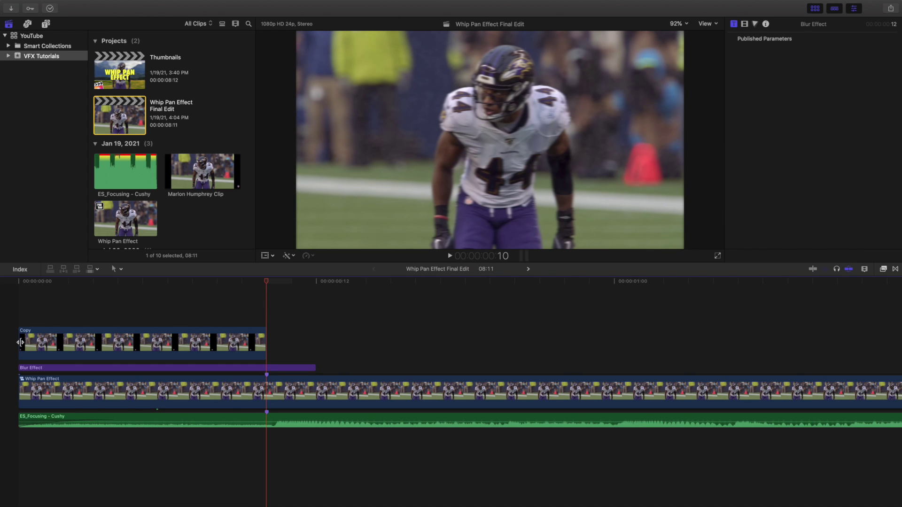
Step: From the timeline start, reveal the Copy clip's Hold (0%) speed, undo it, and select Whip Pan Effect
click(16, 321)
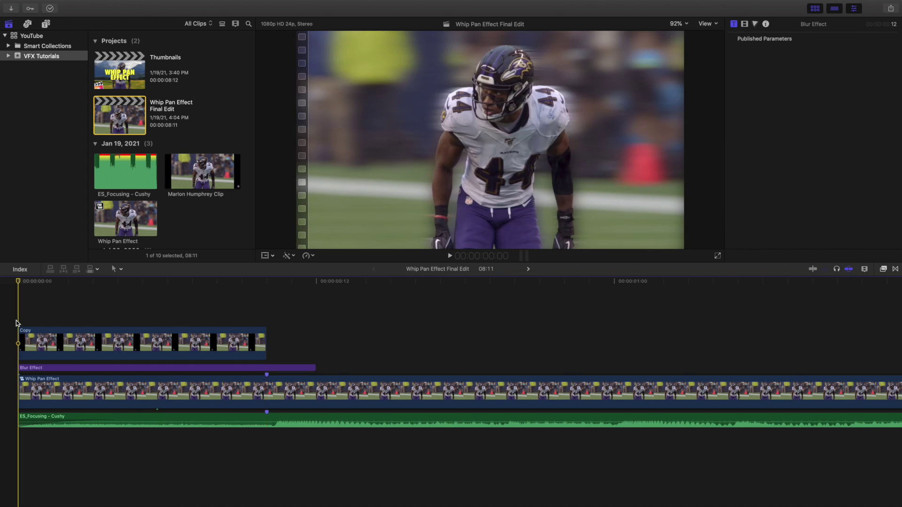
click(52, 343)
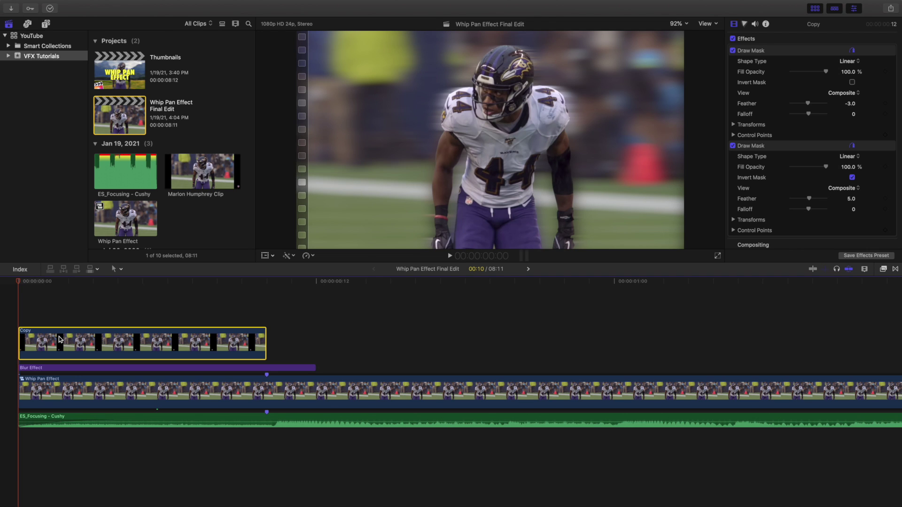
key(shift+h)
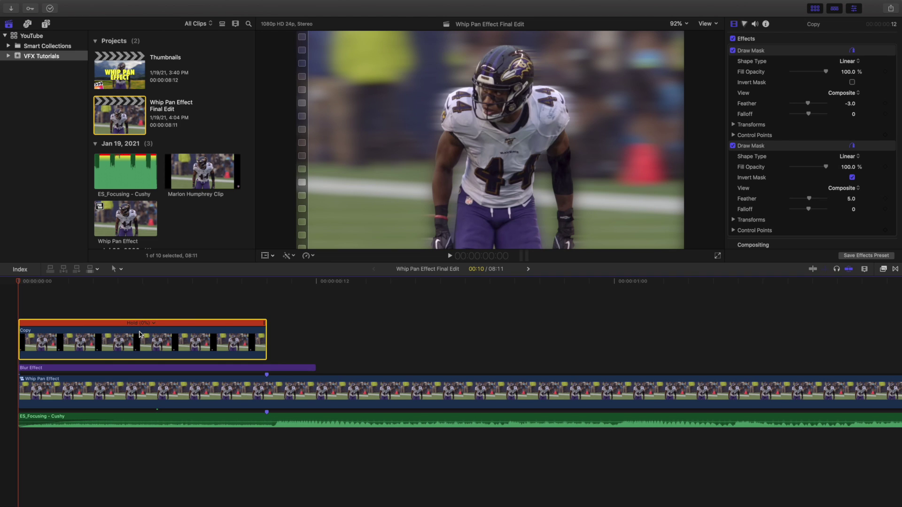
key(super+z)
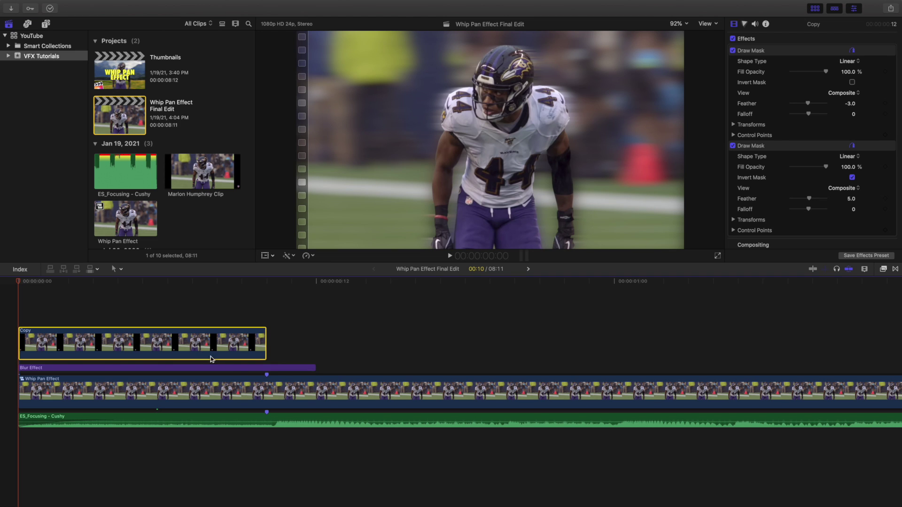
click(266, 386)
double_click(265, 386)
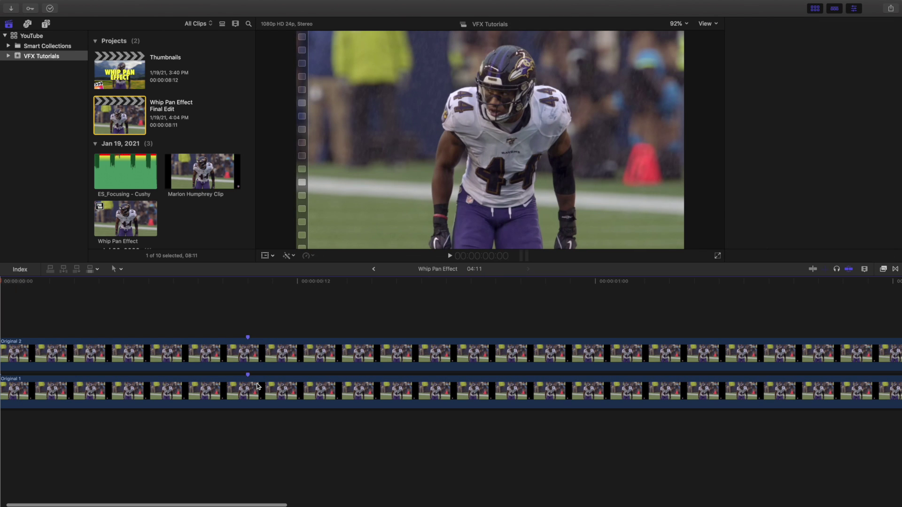
key(super+4)
click(247, 319)
click(248, 347)
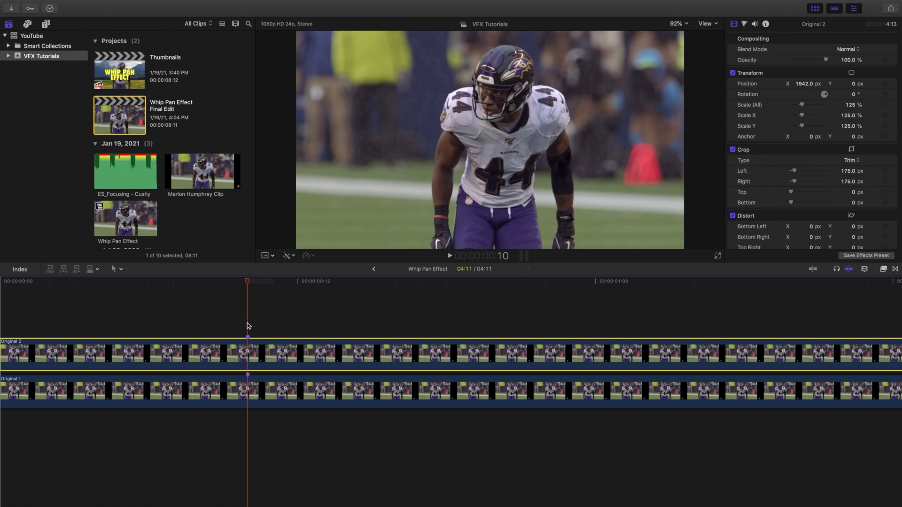
click(374, 269)
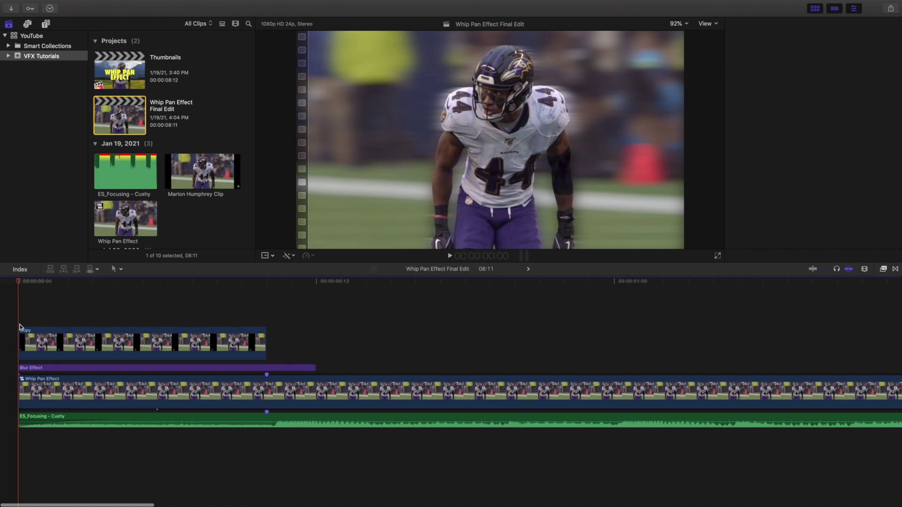
click(45, 338)
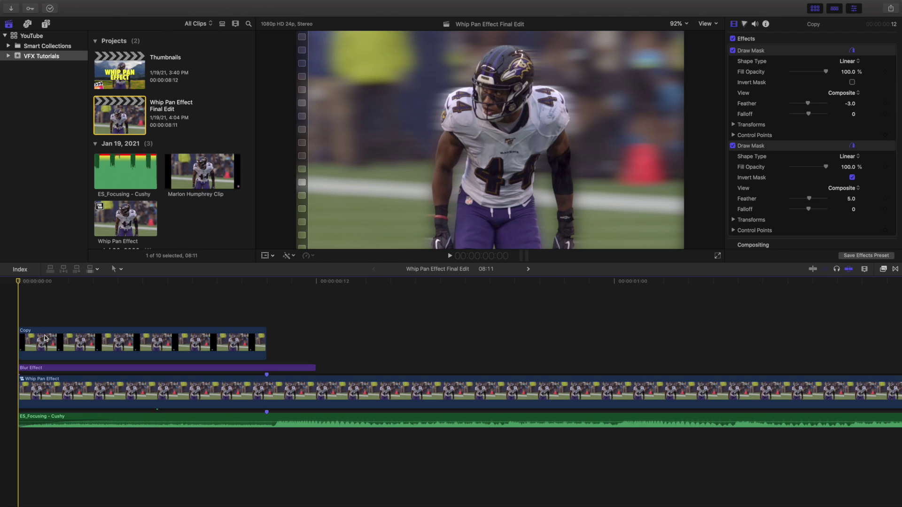
click(45, 337)
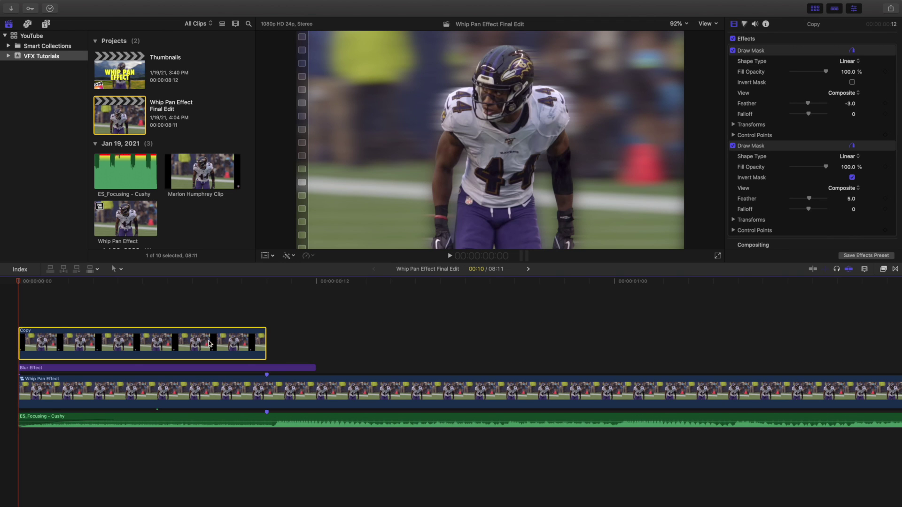
click(267, 317)
key(super+4)
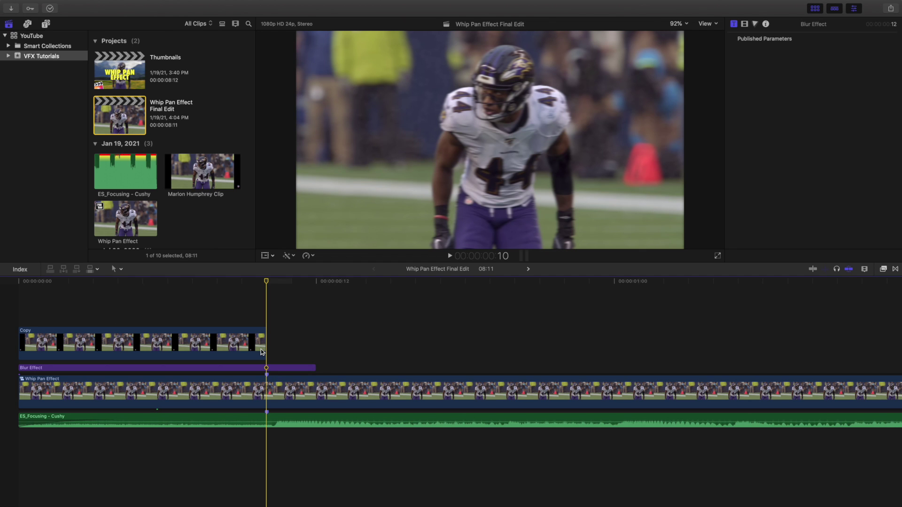
click(224, 347)
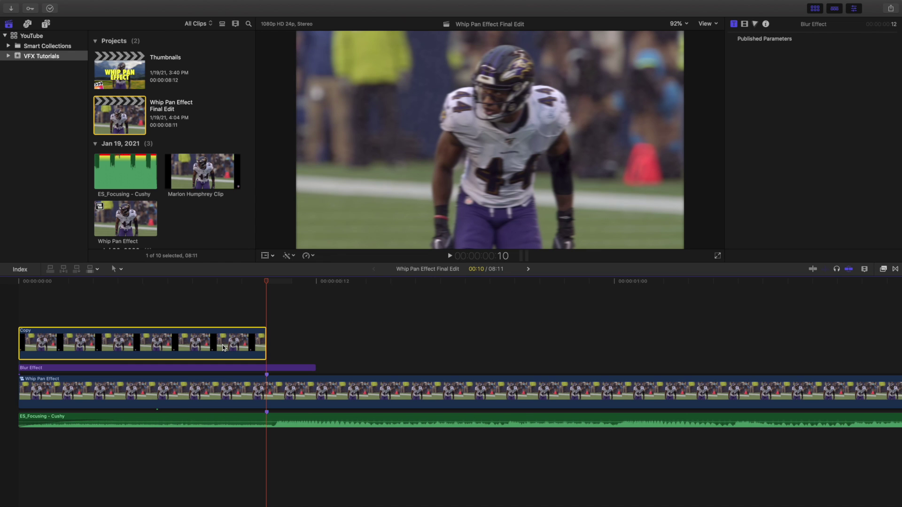
key(super+r)
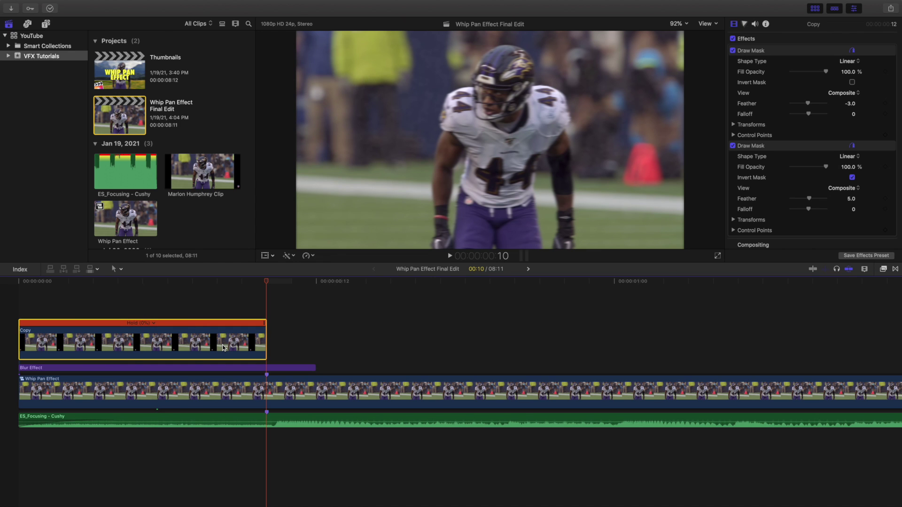
key(super+r)
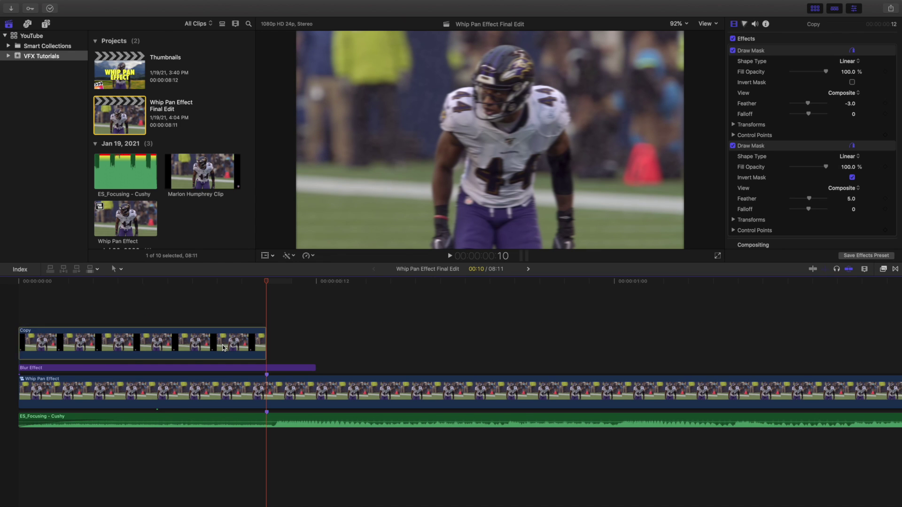
click(108, 317)
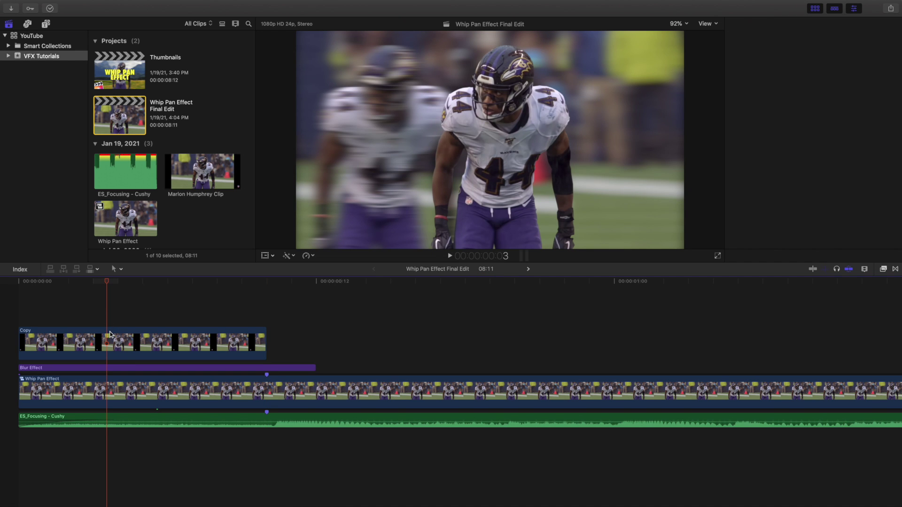
Step: Review the Copy clip's player mask and inverted second Draw Mask, then hide the mask outline
click(110, 333)
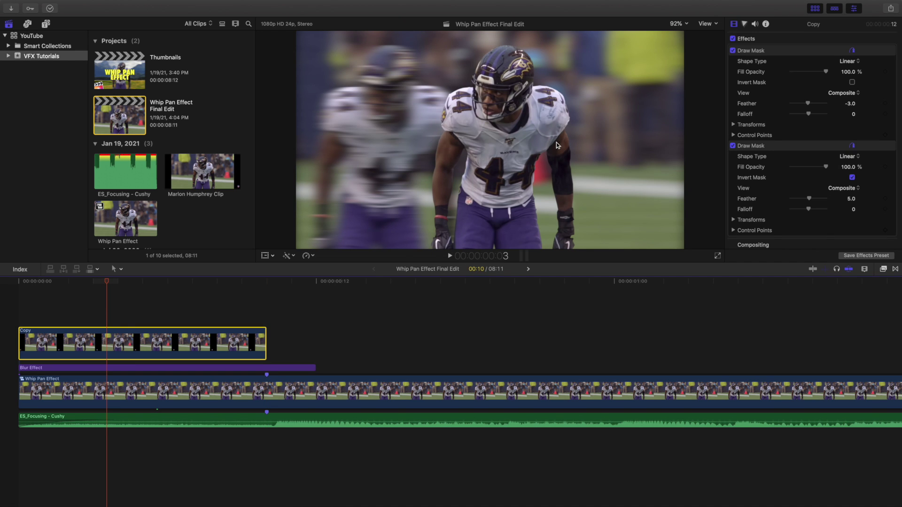
click(777, 55)
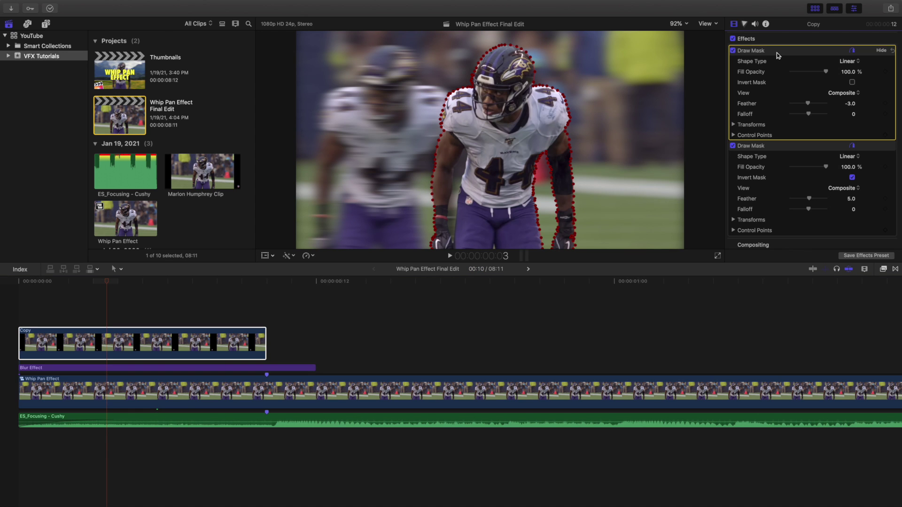
click(774, 148)
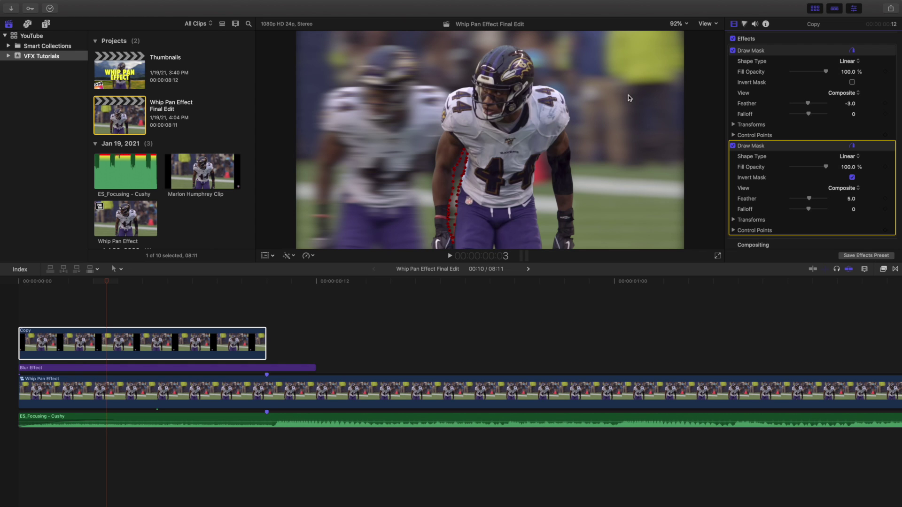
click(770, 52)
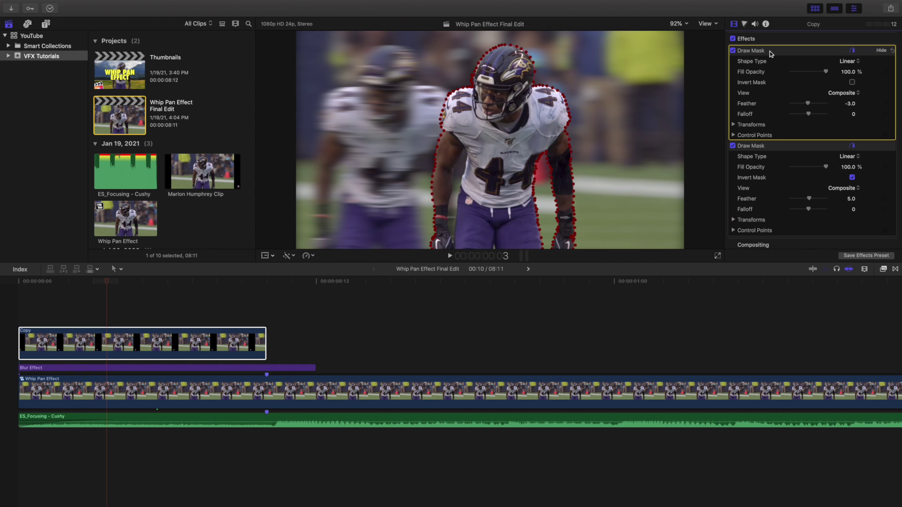
click(883, 270)
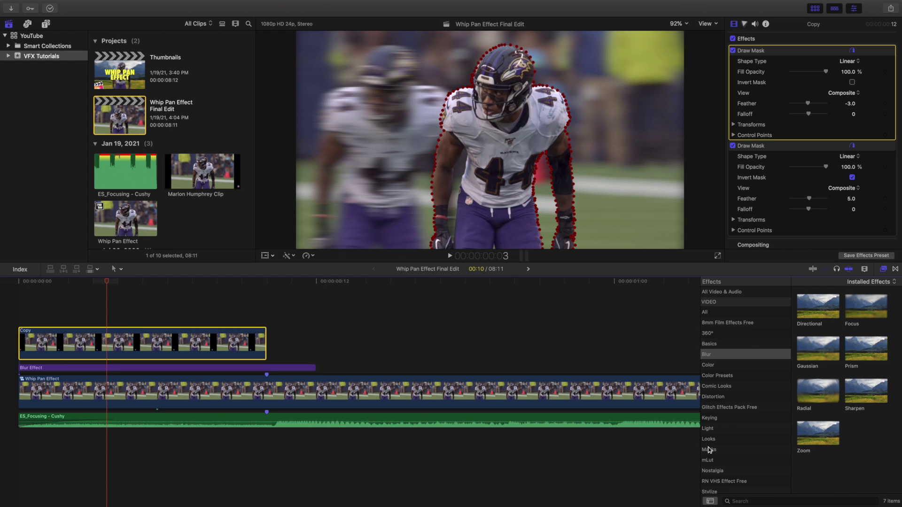
click(883, 269)
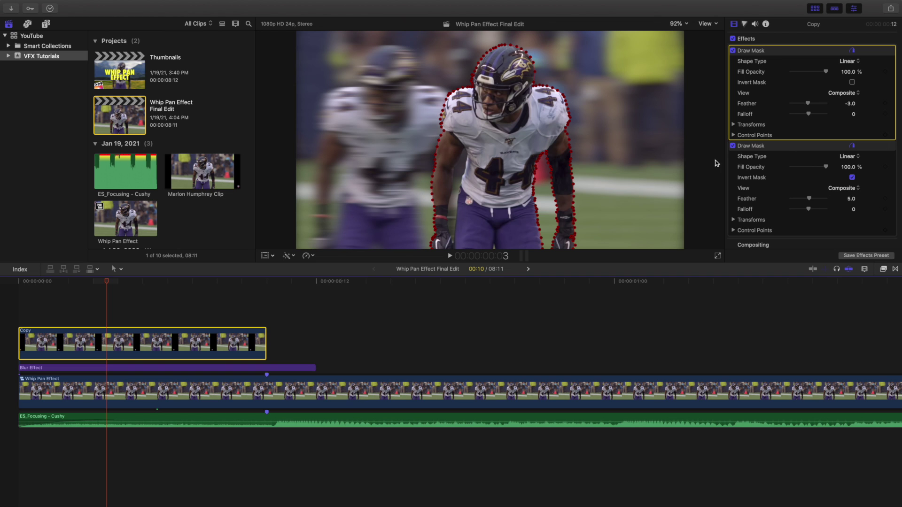
click(783, 148)
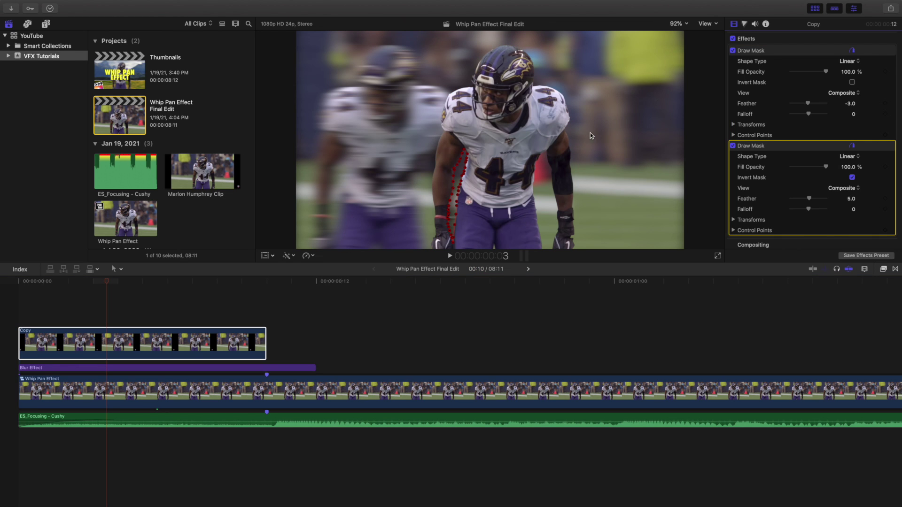
click(777, 52)
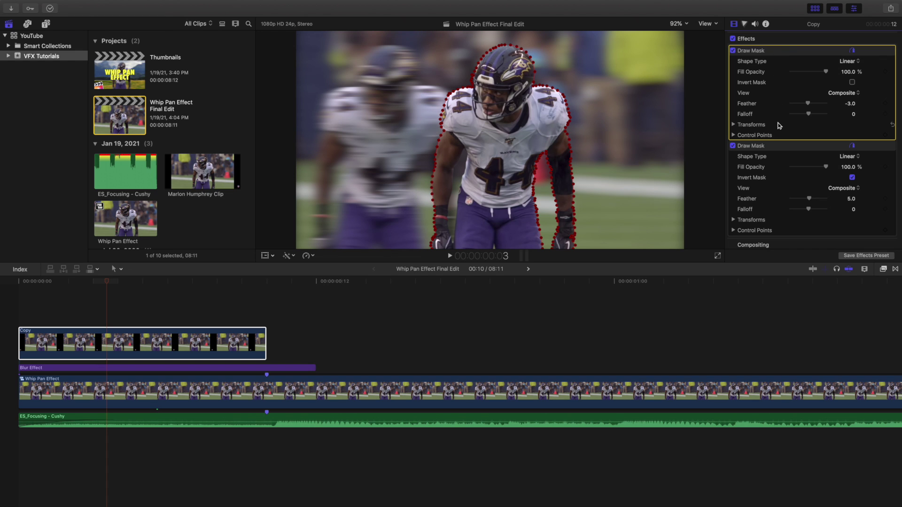
scroll(778, 132, down, 5)
click(775, 201)
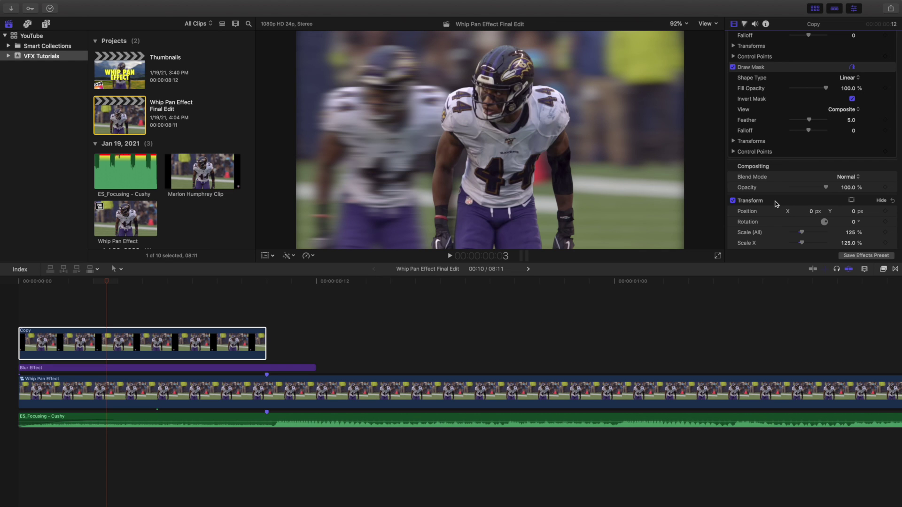
Step: Return the playhead to the start and open the Whip Pan Effect compound clip
click(13, 312)
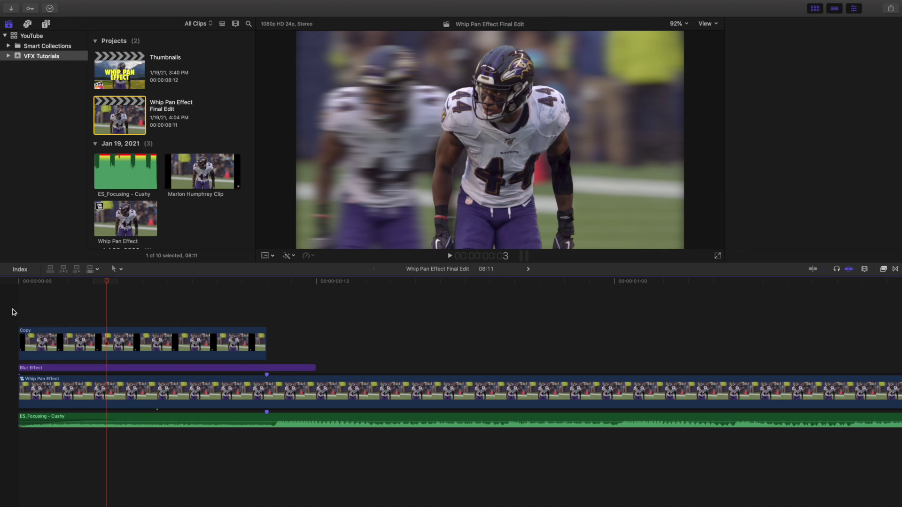
key(Home)
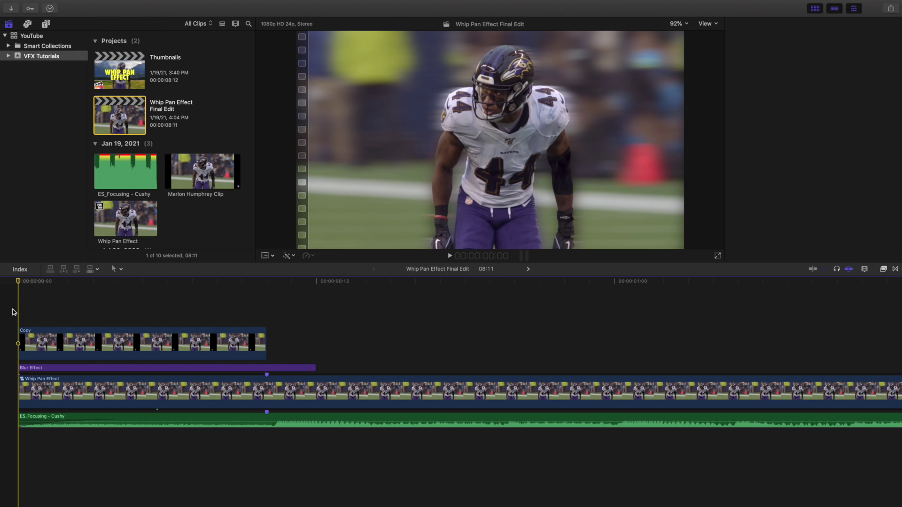
double_click(70, 388)
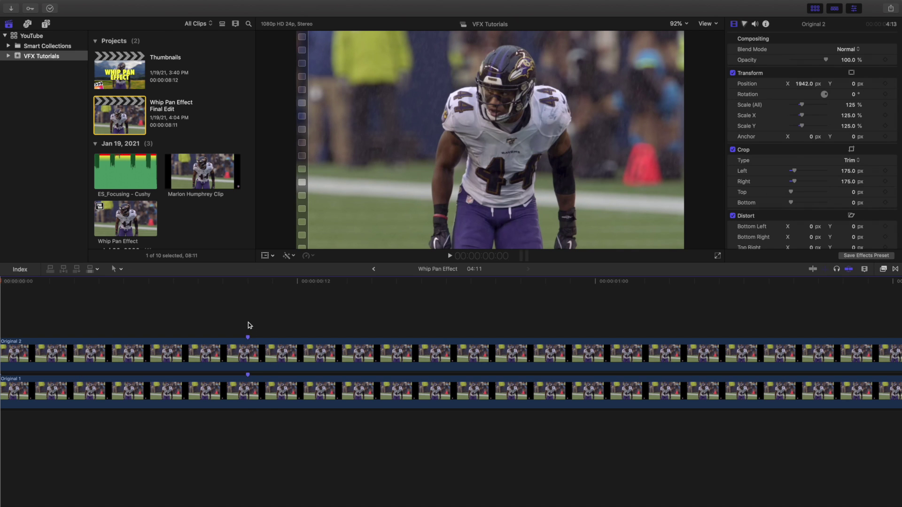
click(248, 322)
click(243, 352)
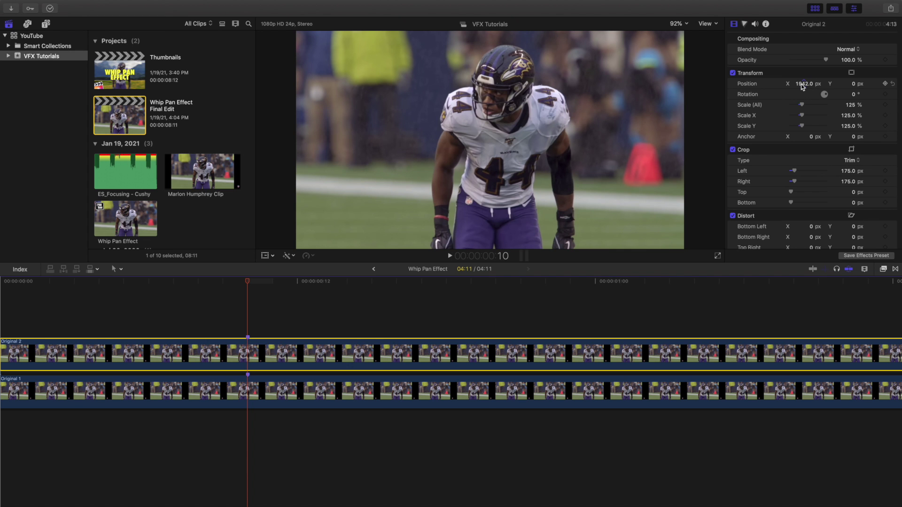
mouse_move(802, 86)
mouse_down()
mouse_move(739, 86)
mouse_move(803, 87)
mouse_up()
click(374, 270)
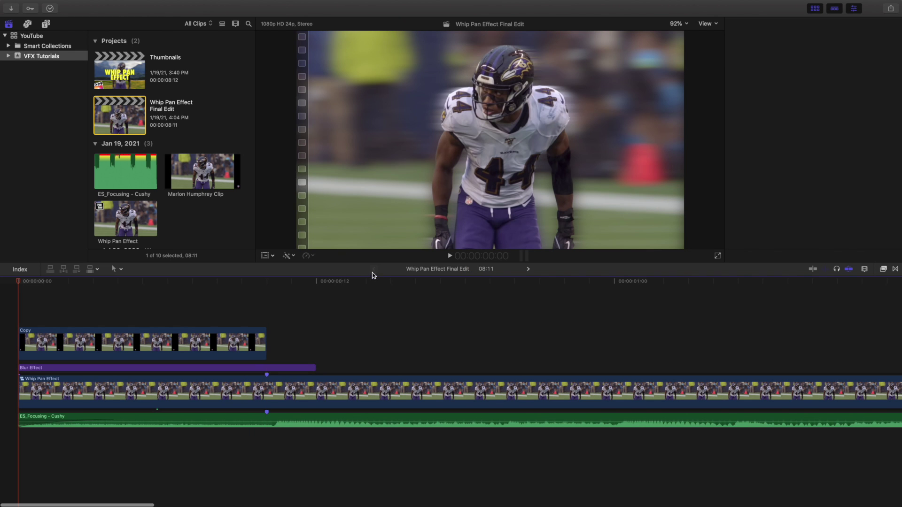
double_click(282, 388)
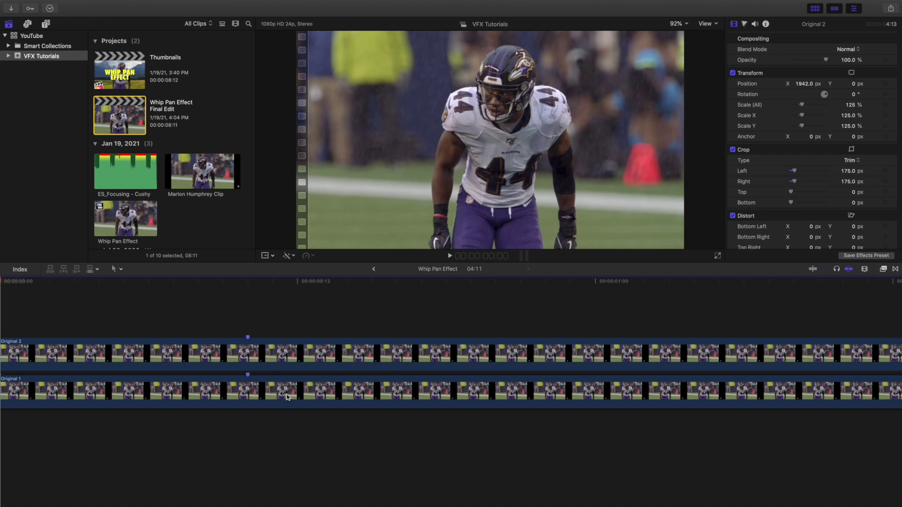
Step: Keyframe the Whip Pan Effect clip's Position X at 0 px on frame 0, then drag it toward -1942 px at frame 10
click(374, 269)
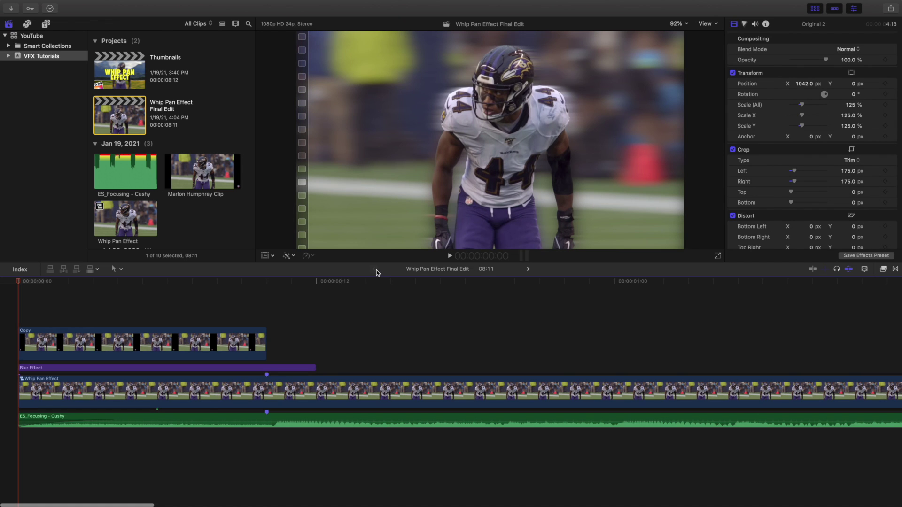
click(114, 386)
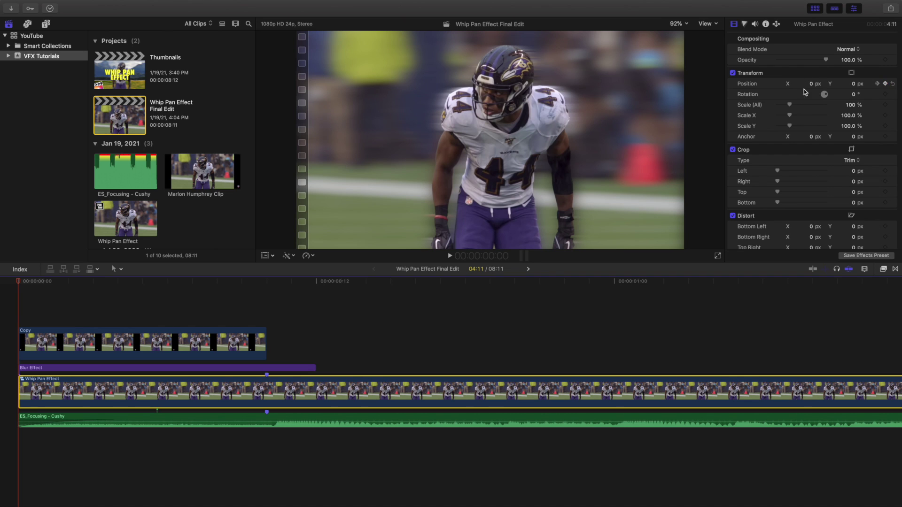
click(885, 83)
click(269, 320)
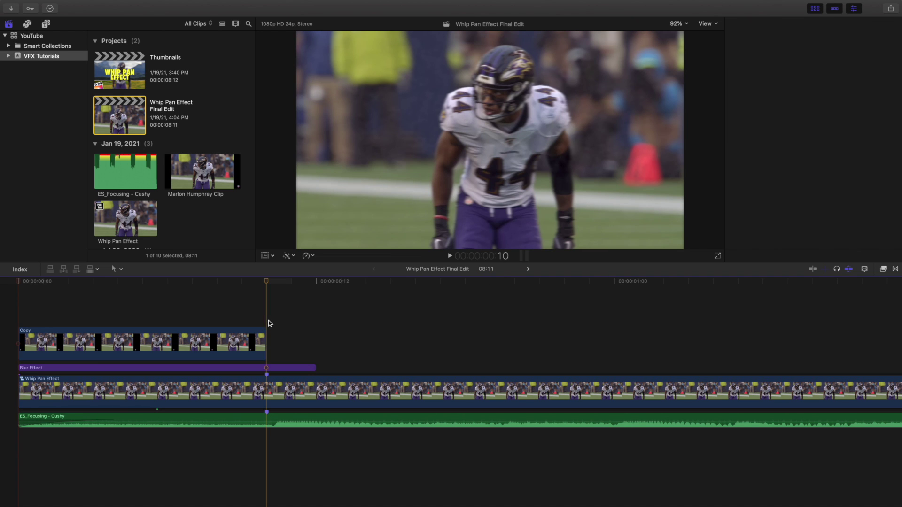
click(269, 397)
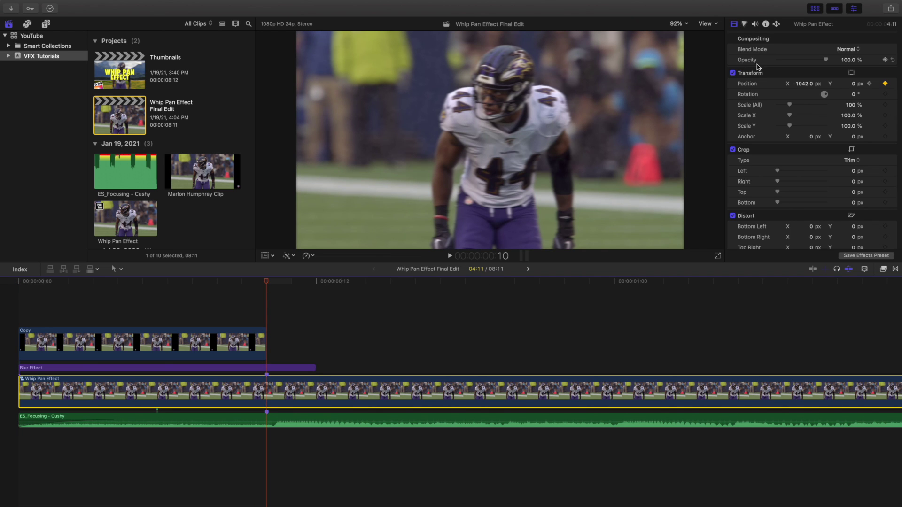
drag(806, 85, 801, 86)
Step: Add a Position keyframe at frame 10 locking X at -1942 px
key(alt+k)
Step: Step back and forth through the Whip Pan Effect clip's slide, checking Position X values
click(13, 315)
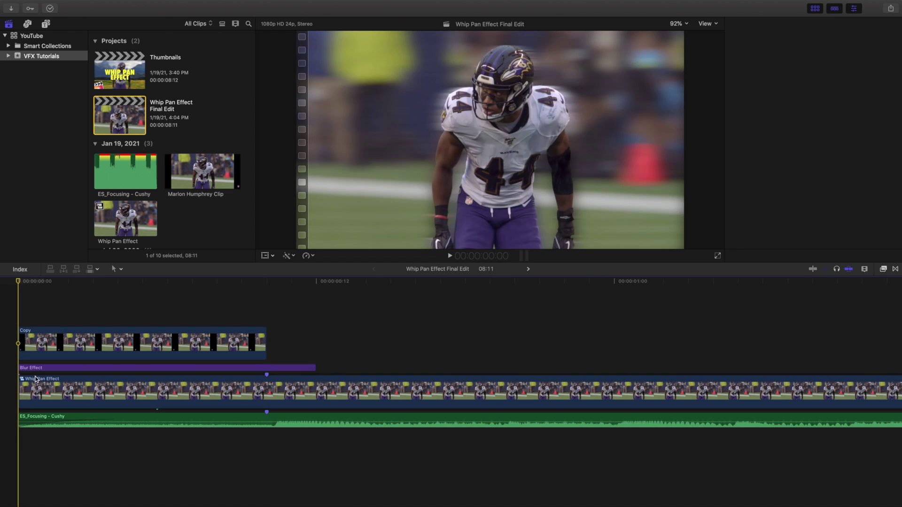
click(53, 382)
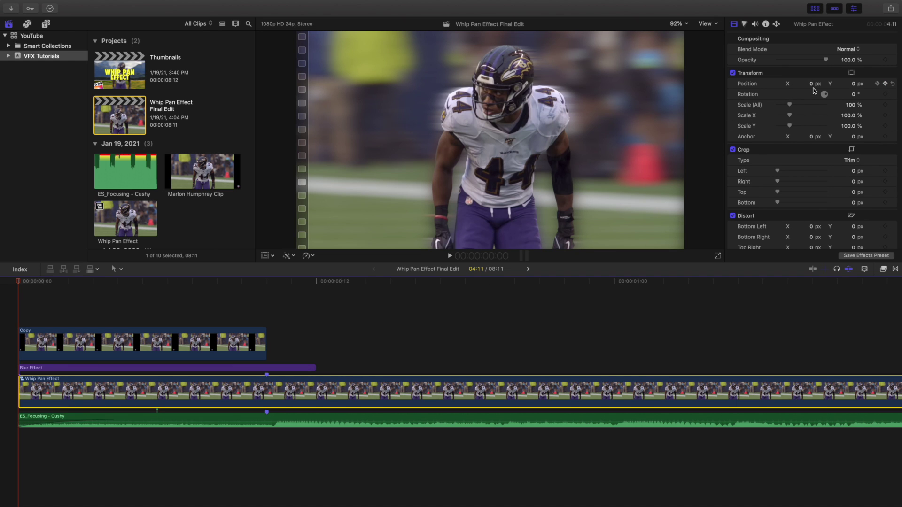
key(Right)
key(Right)
key(Right)
key(Right)
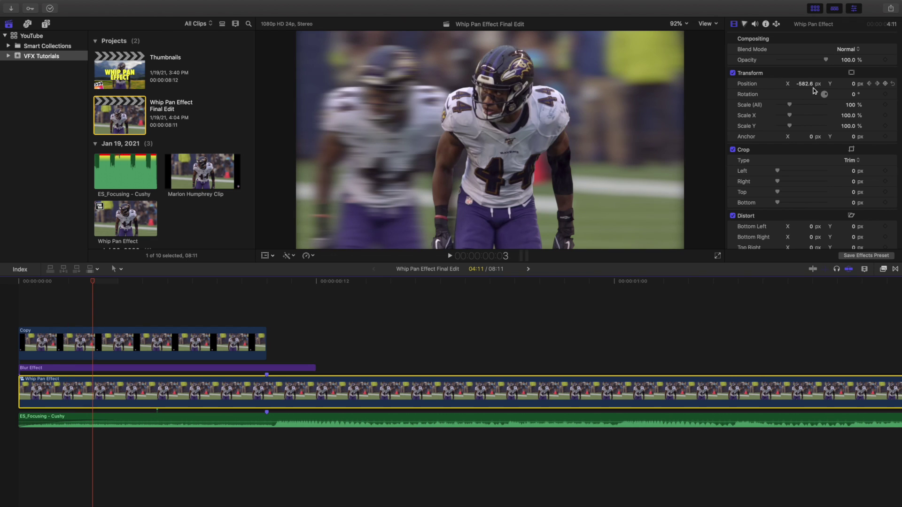
key(Right)
key(Right)
key(Right)
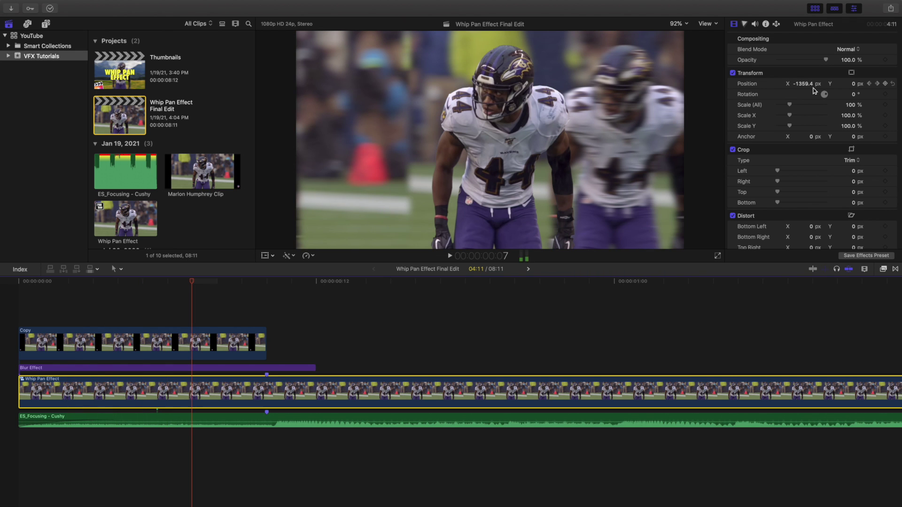
key(Right)
key(Right)
key(Right)
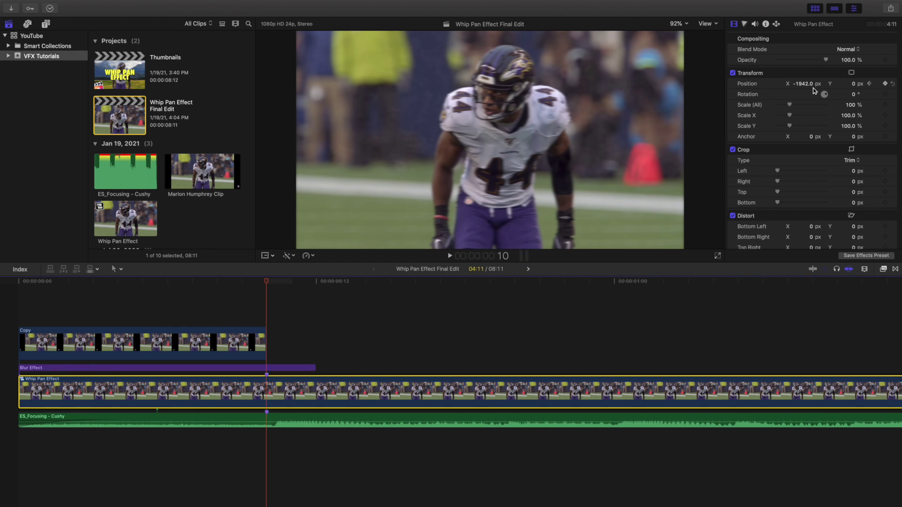
key(Left)
key(Left)
key(Left)
key(Left)
key(Left)
key(Left)
key(Left)
key(Left)
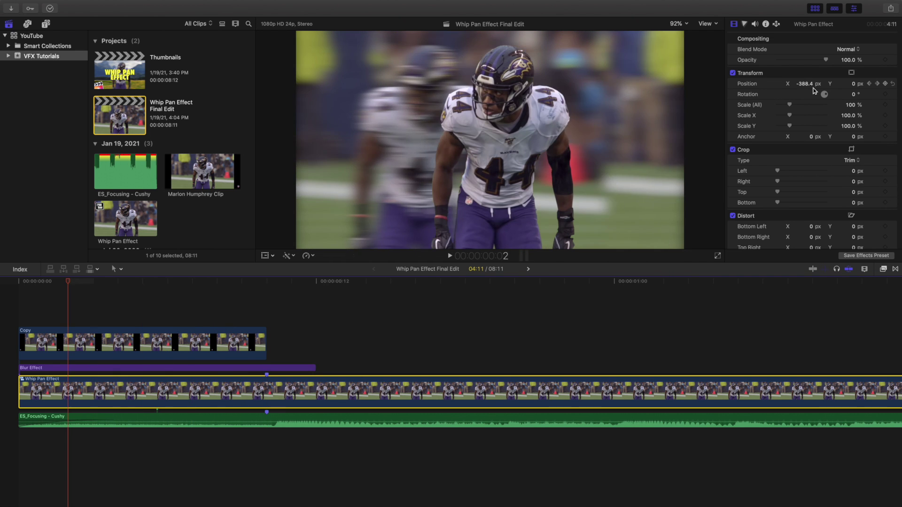
key(Left)
key(Left)
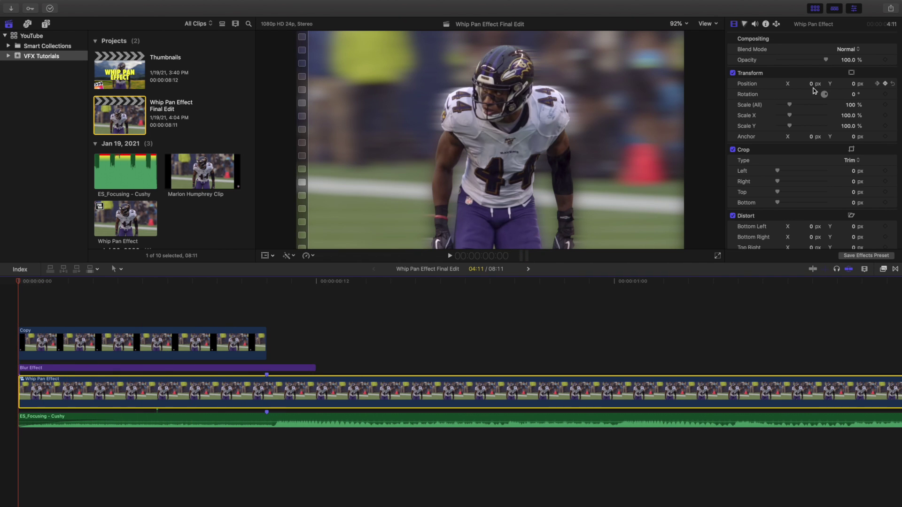
key(Right)
key(Right)
key(Right)
key(Right)
key(Right)
key(Right)
key(Right)
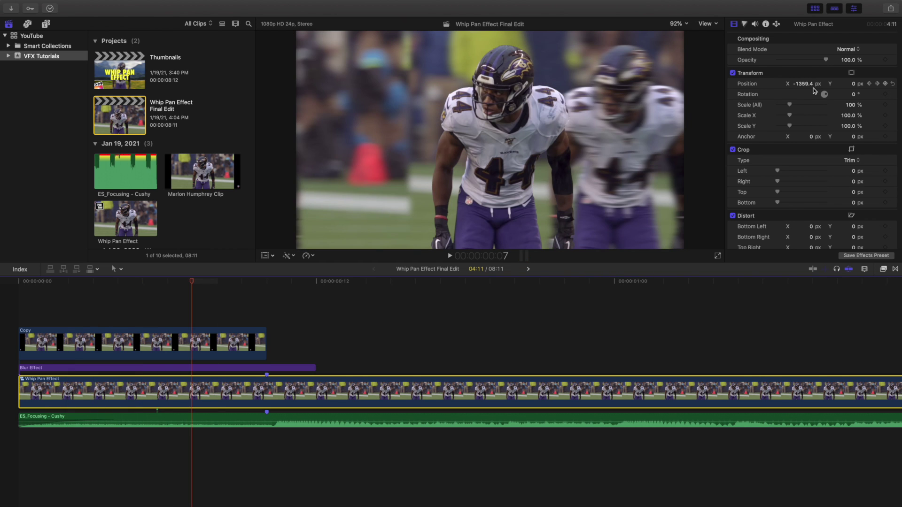
key(Right)
key(Right)
key(Right)
key(Left)
key(Left)
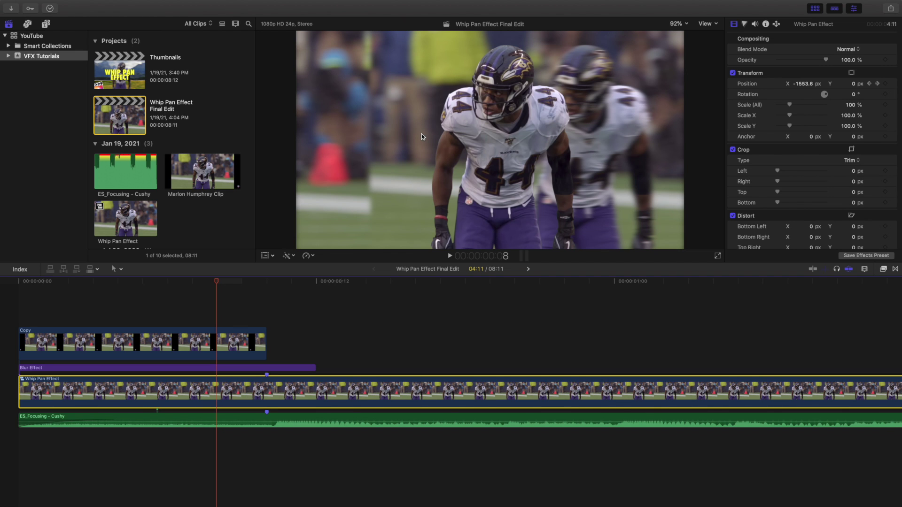
Step: From the start, step again through the slide, passing about -1359 px at frame 7 to -1942 px
key(super+4)
click(21, 320)
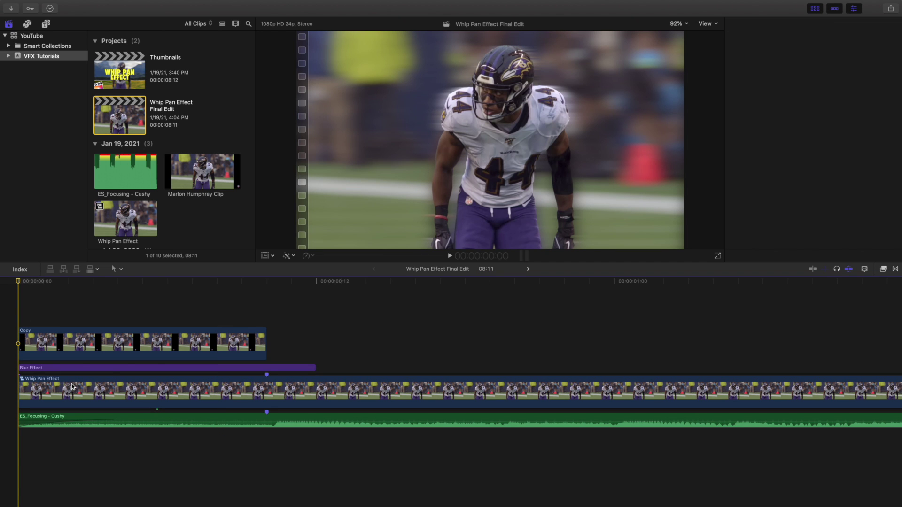
click(109, 374)
key(super+4)
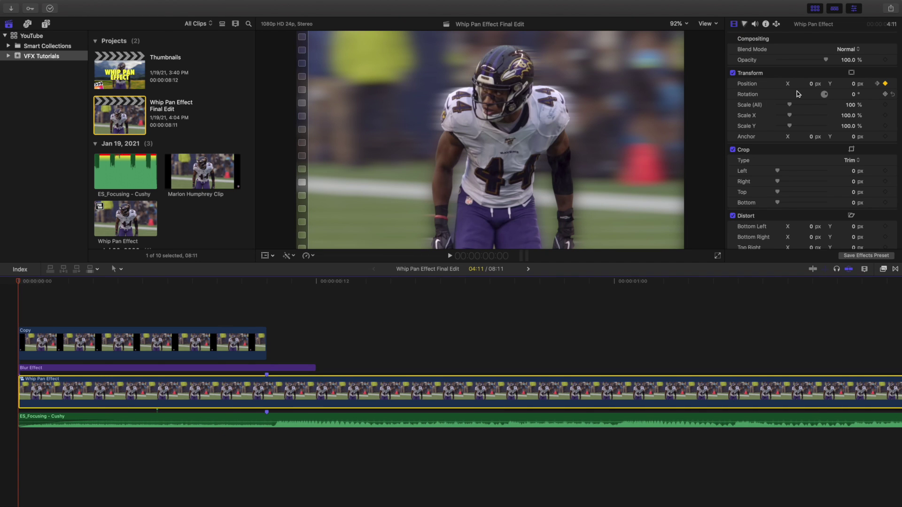
key(Right)
key(Right)
key(Right)
key(Right)
key(Right)
key(Right)
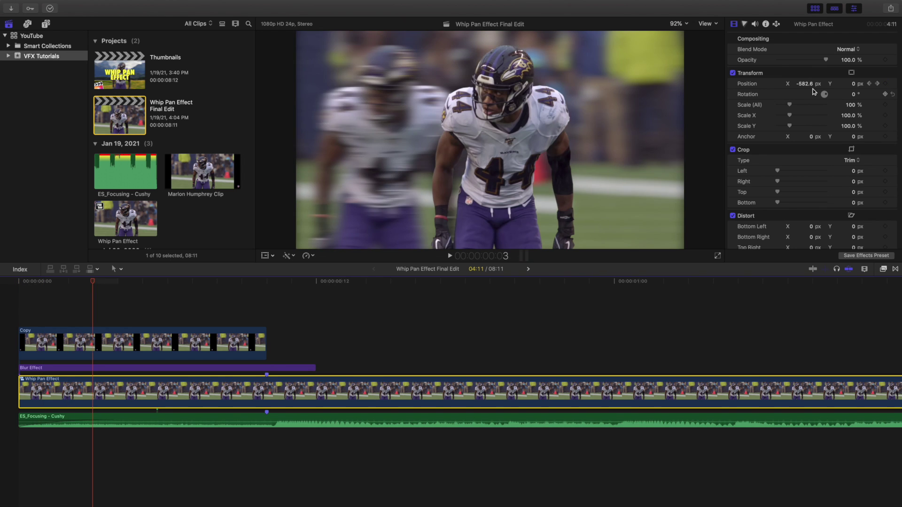
key(Right)
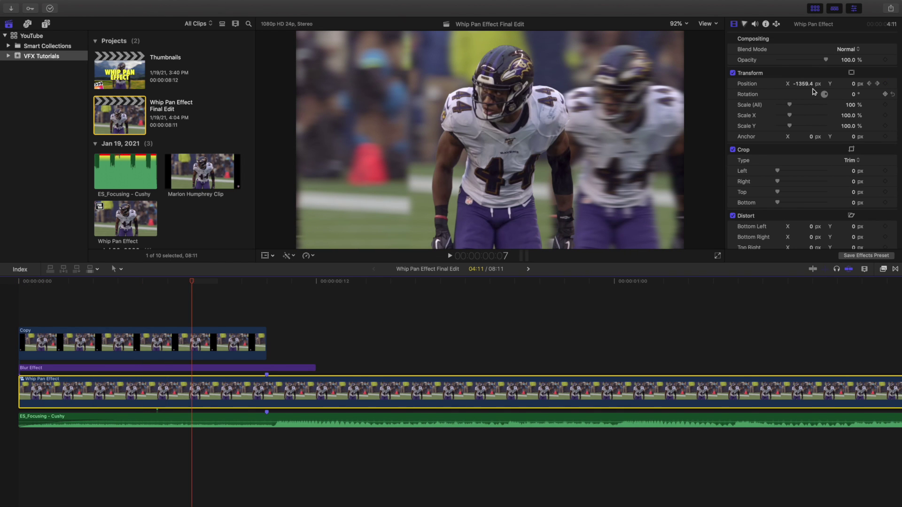
key(Right)
key(Right)
key(Right)
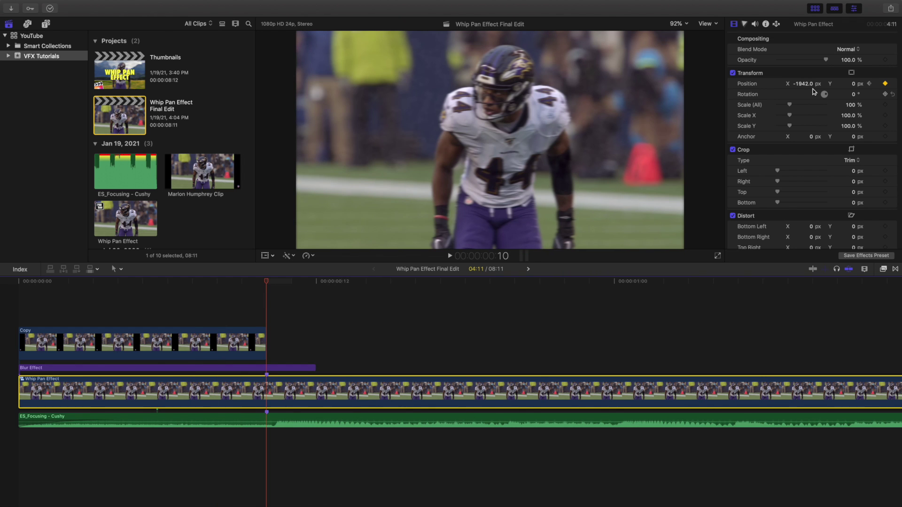
key(Left)
key(Right)
key(Right)
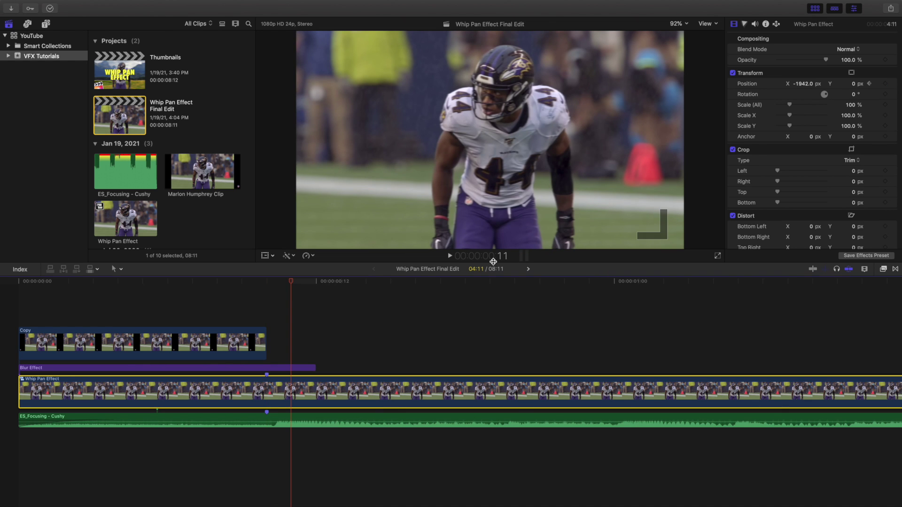
key(Right)
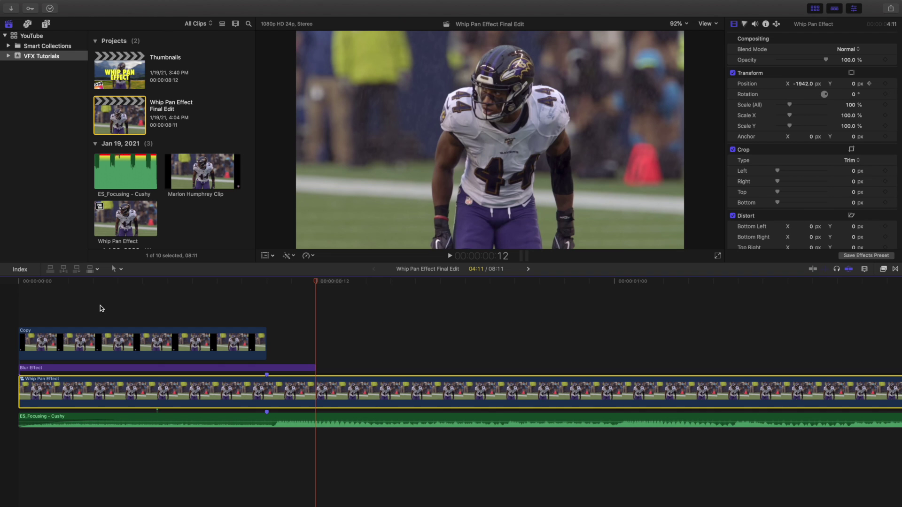
Step: Play the whip pan from the start, scrub frames 4–8, and select the Blur Effect clip
click(22, 307)
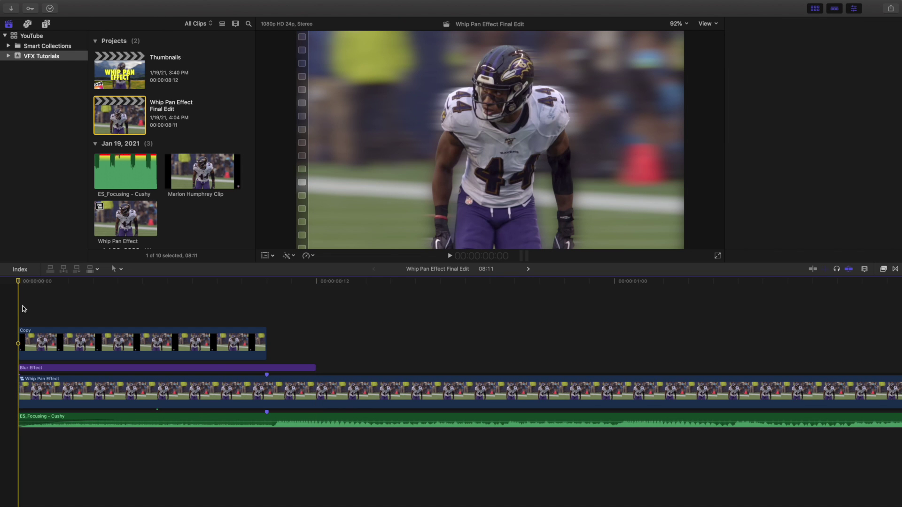
key(space)
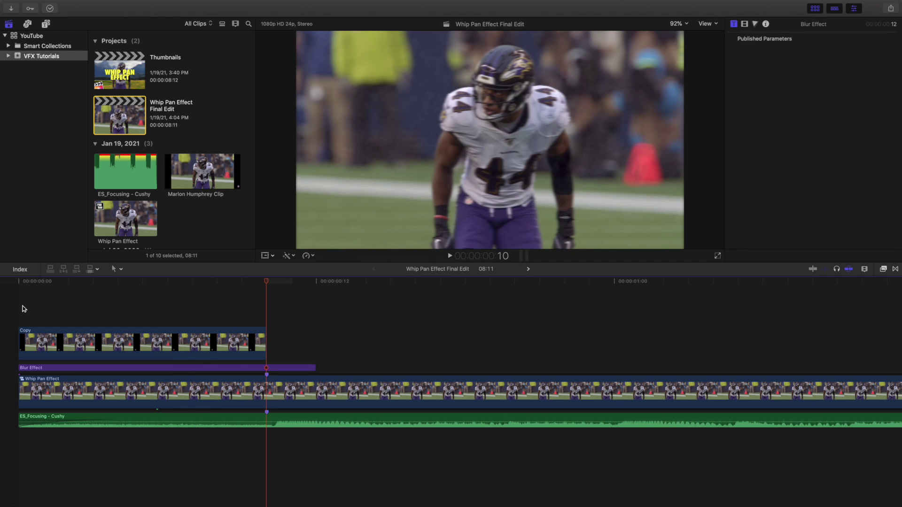
key(Left)
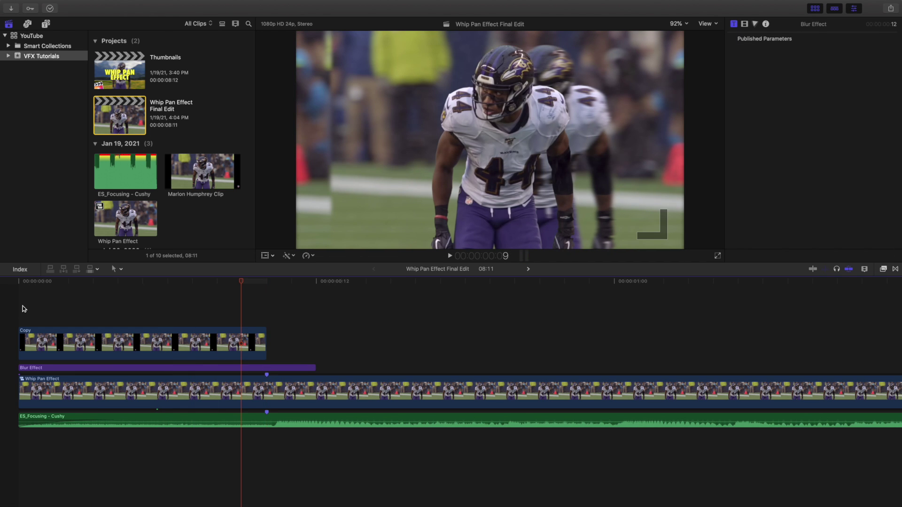
key(Right)
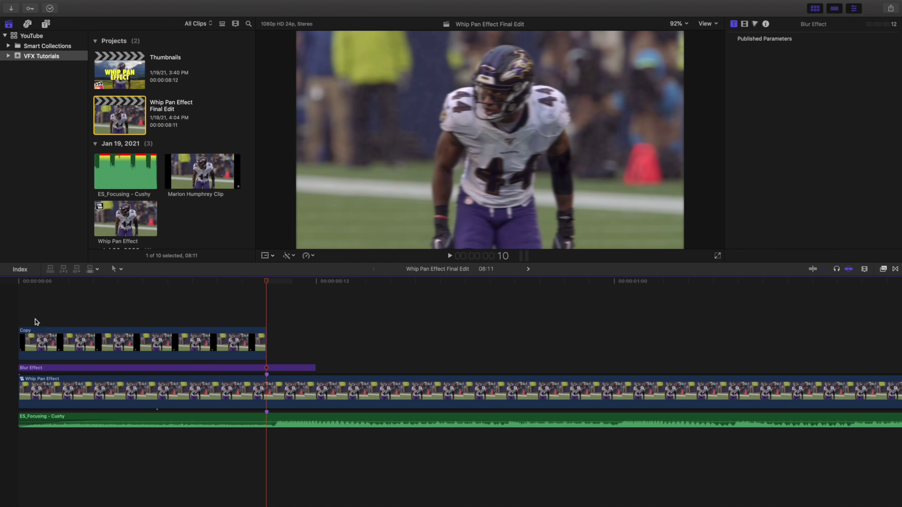
click(172, 319)
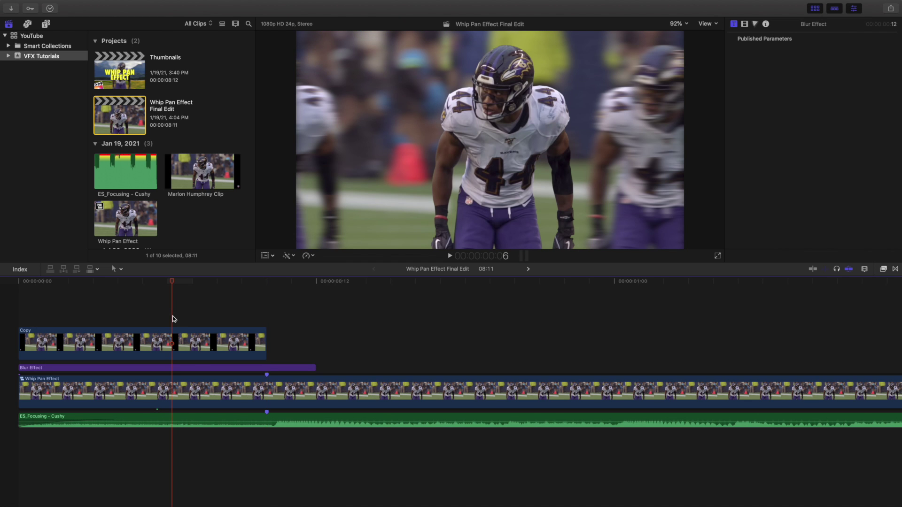
click(141, 318)
key(Right)
key(Right)
key(Right)
key(Right)
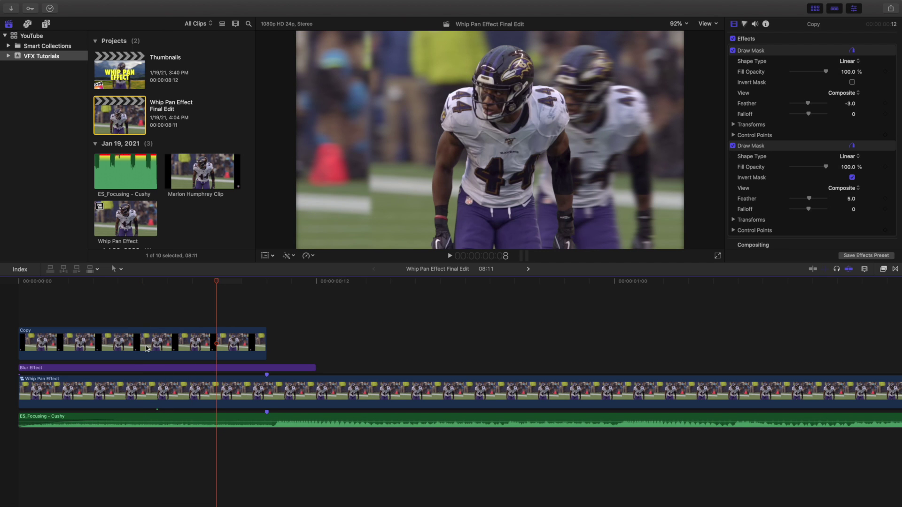
click(207, 367)
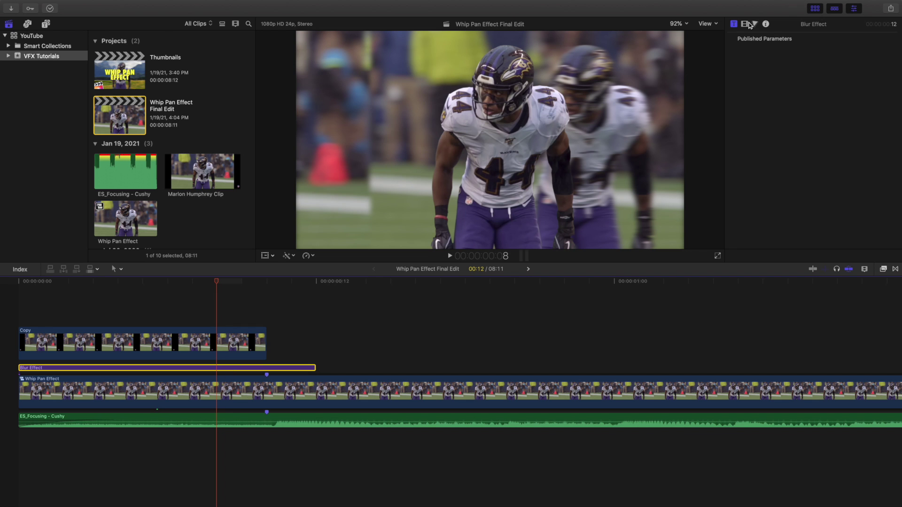
Step: Browse the Blur effects, then toggle the Directional blur (Amount 73.3, Angle 0°) off and back on
click(744, 24)
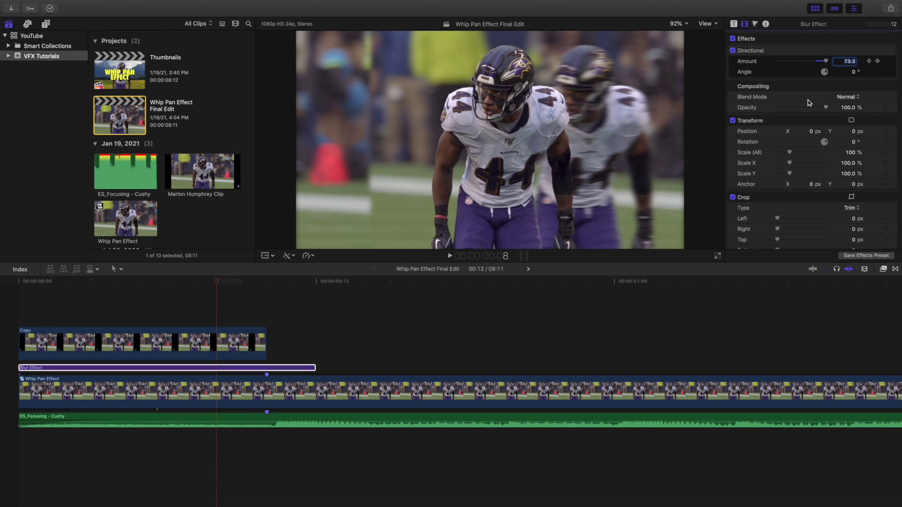
click(883, 269)
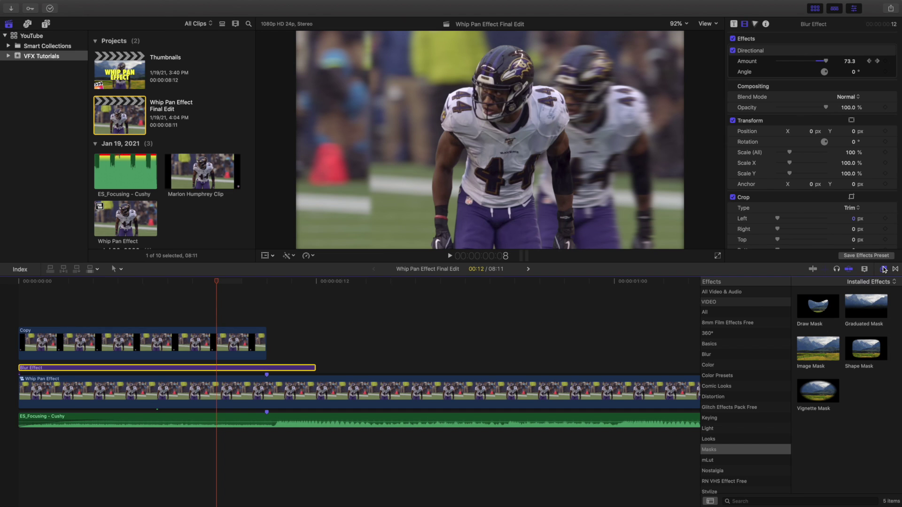
click(733, 355)
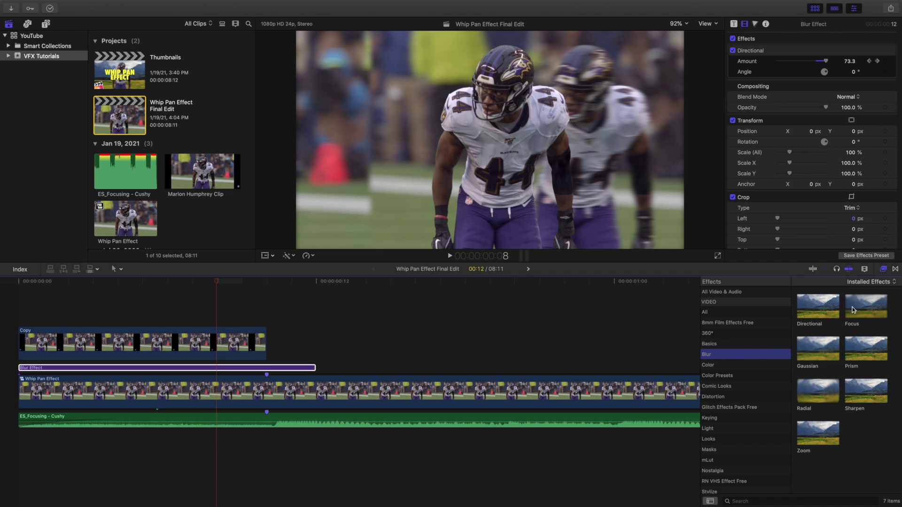
click(883, 270)
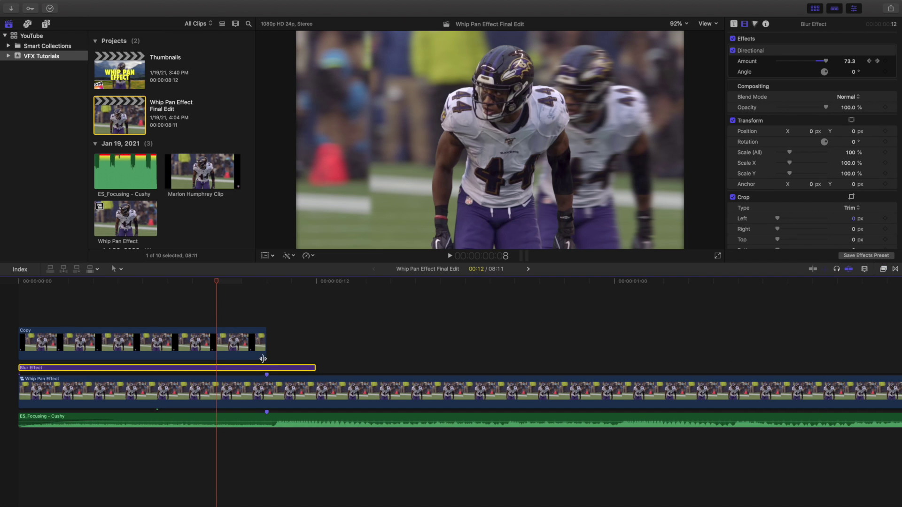
click(760, 51)
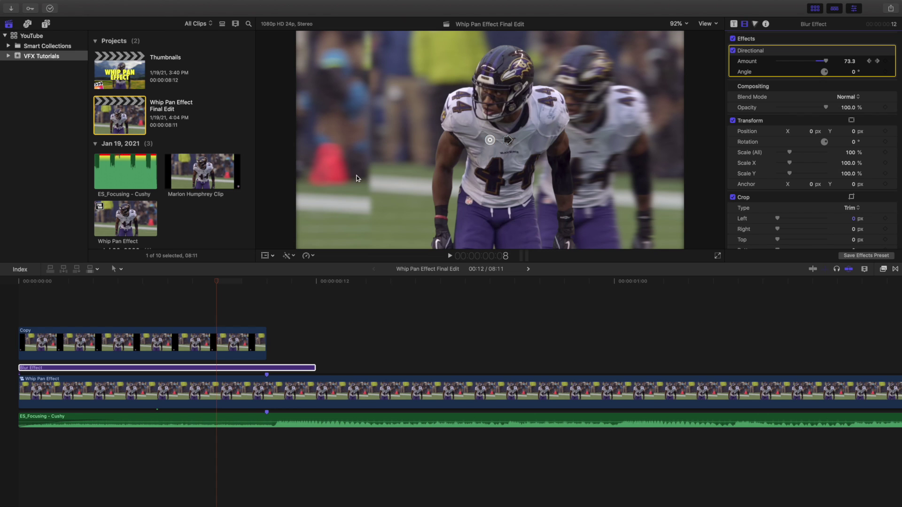
click(733, 50)
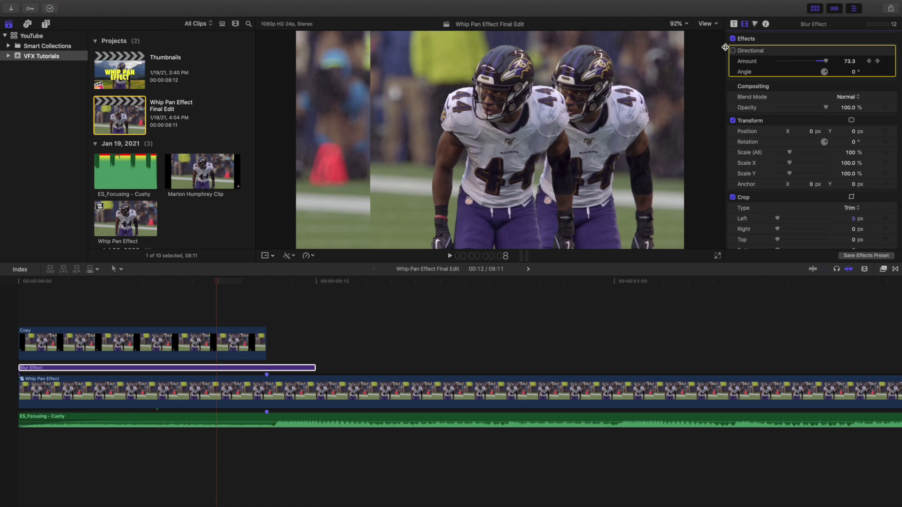
click(732, 51)
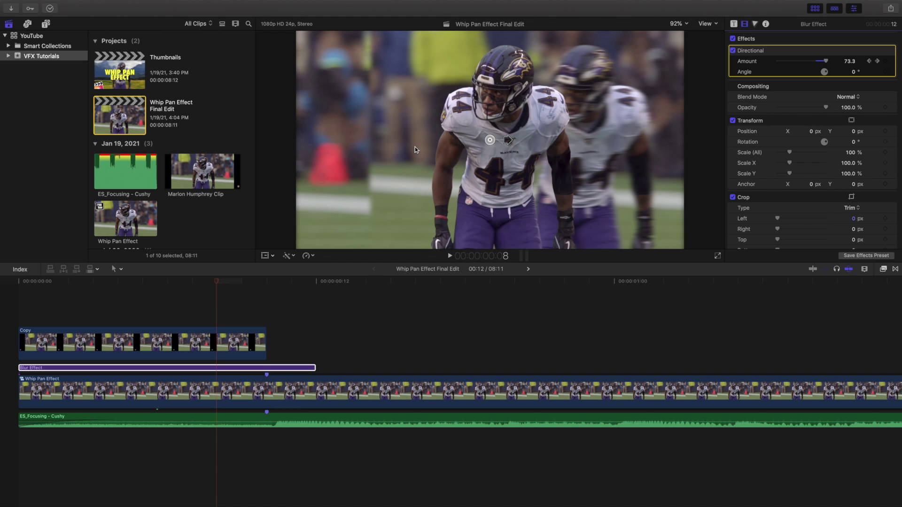
click(17, 312)
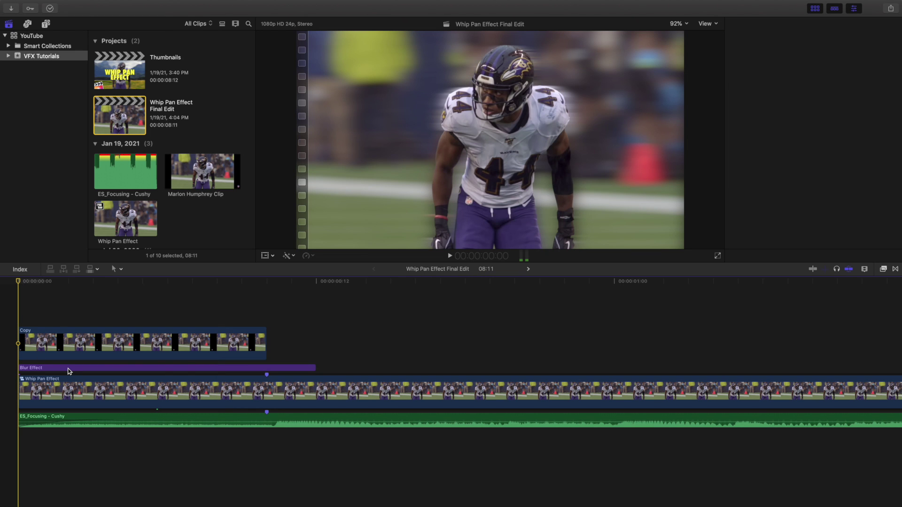
Step: Check the Blur Effect's Directional Amount keyframes at frames 0, 10 and 12
click(68, 371)
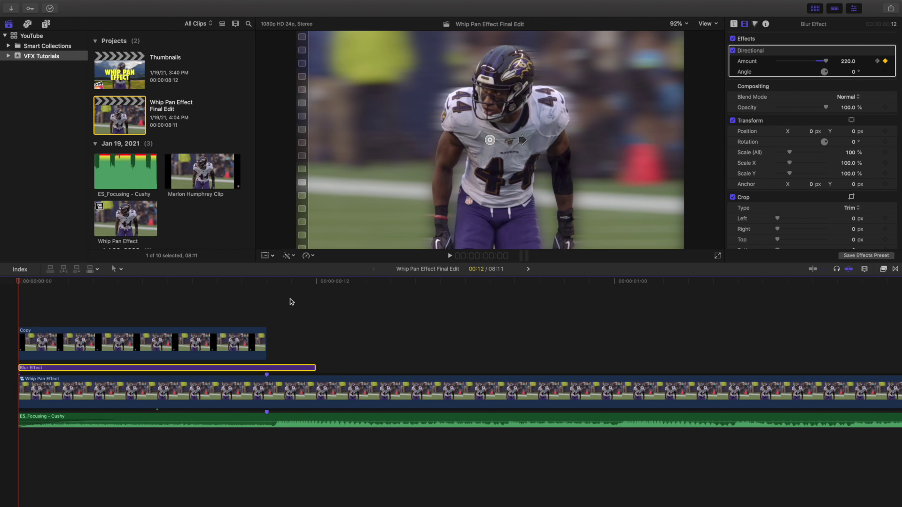
click(266, 315)
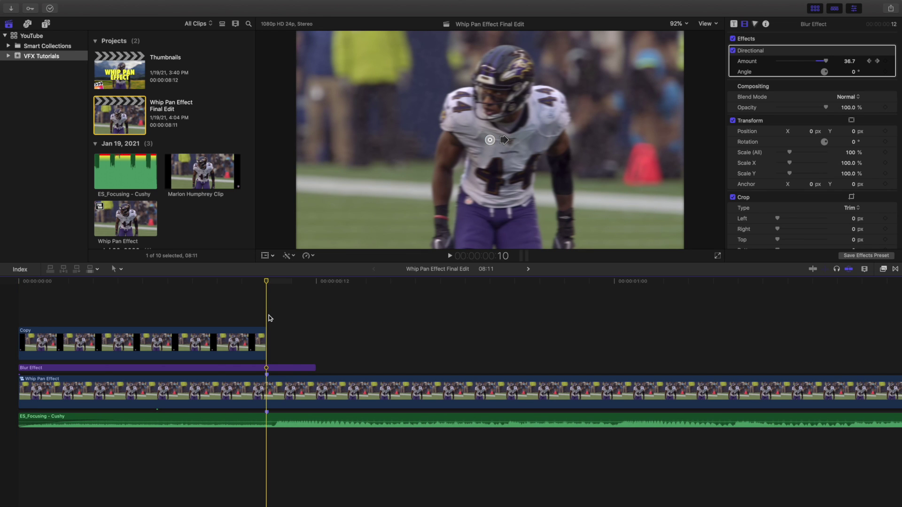
key(Right)
key(Right)
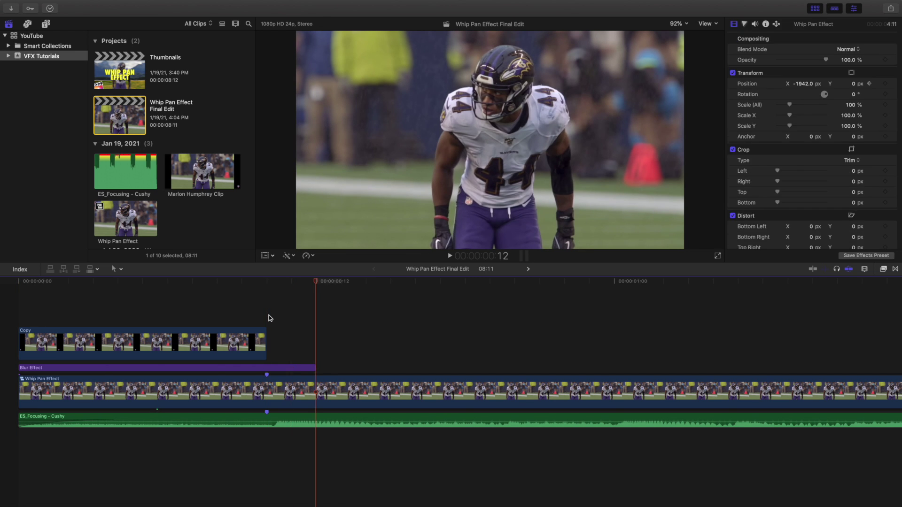
click(295, 369)
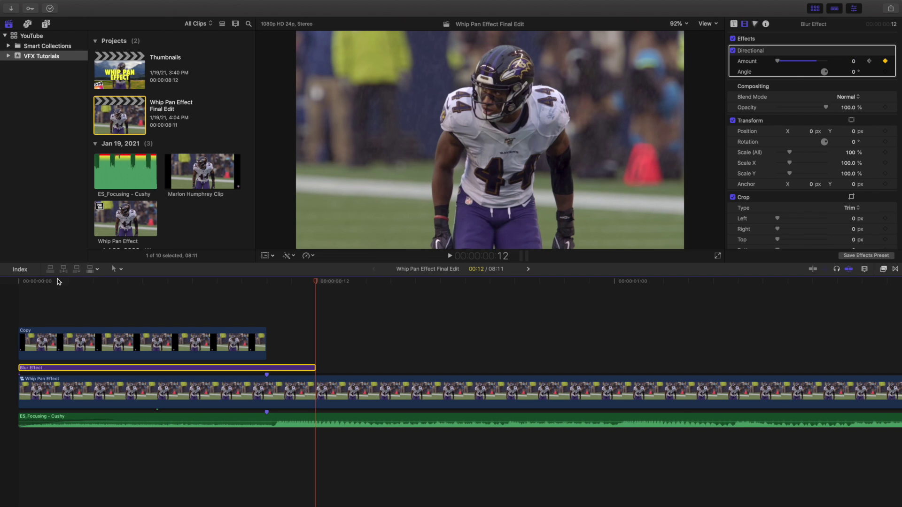
click(7, 315)
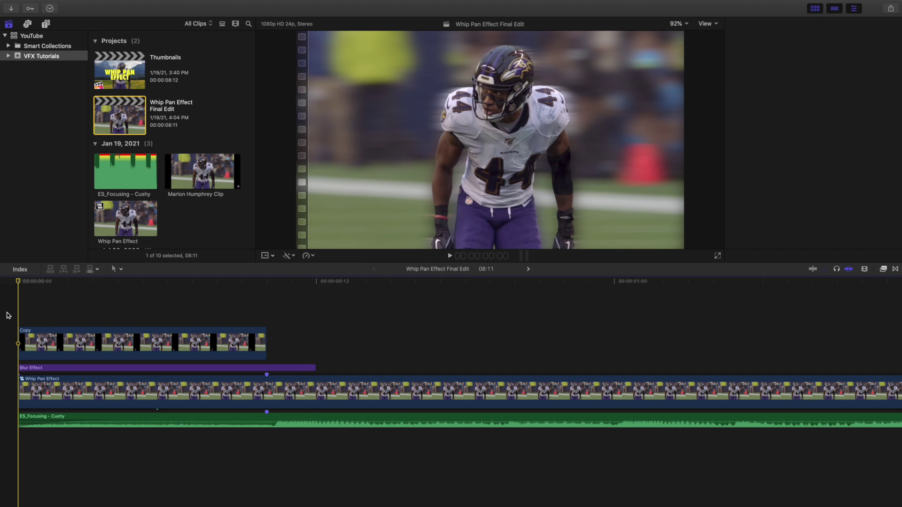
Step: Review the Copy clip's first Draw Mask and Transform settings, then reselect the Blur Effect clip
click(56, 341)
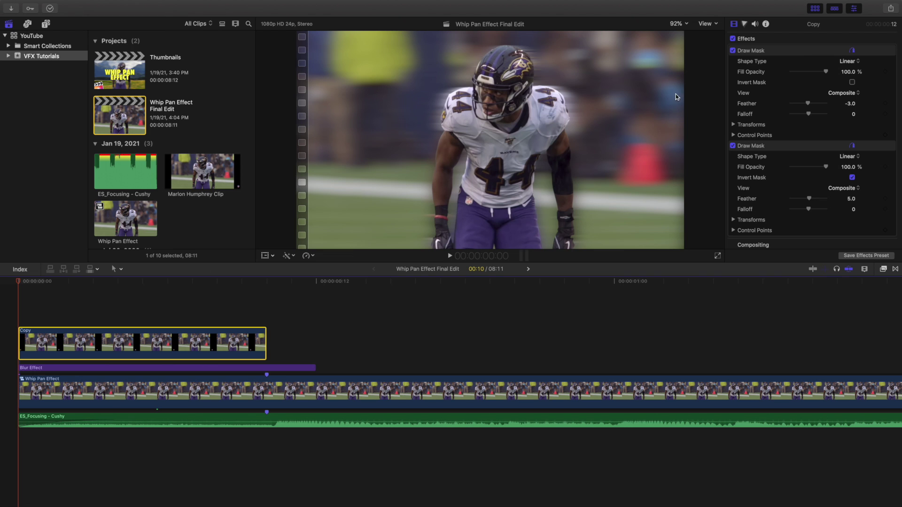
click(800, 50)
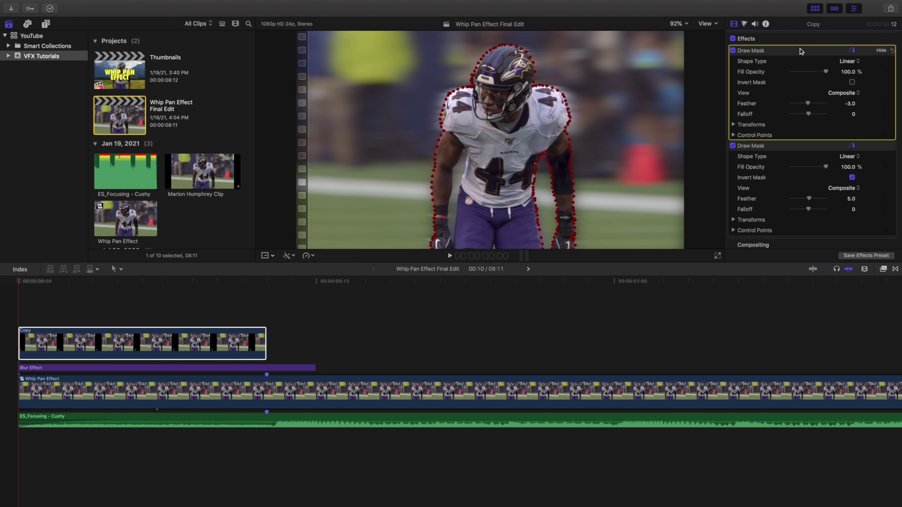
scroll(763, 175, down, 5)
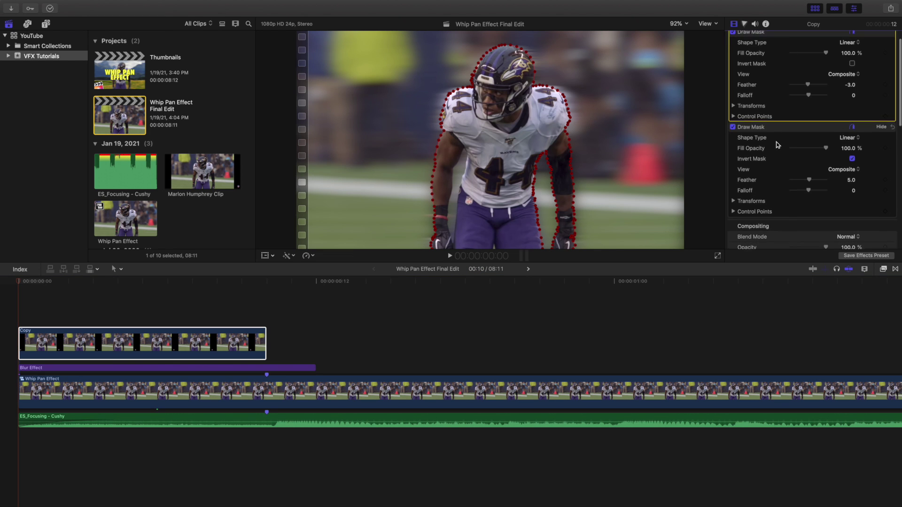
click(768, 187)
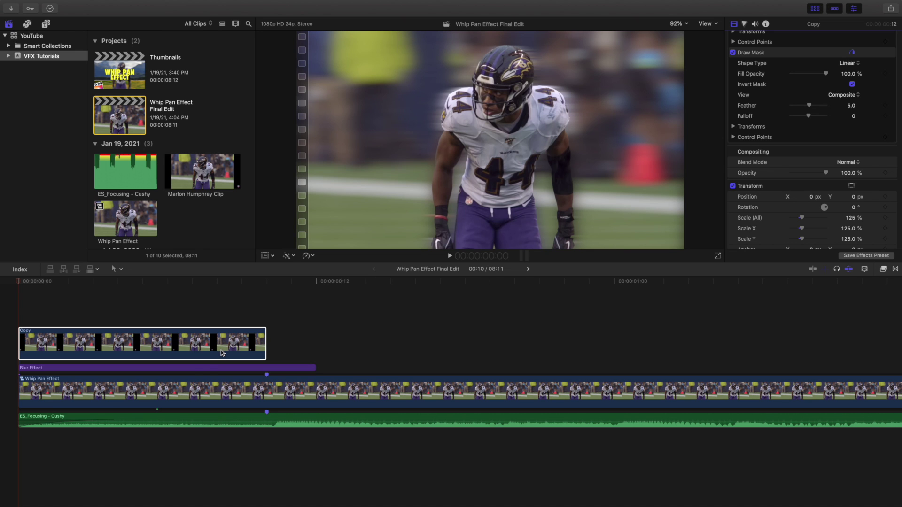
click(197, 368)
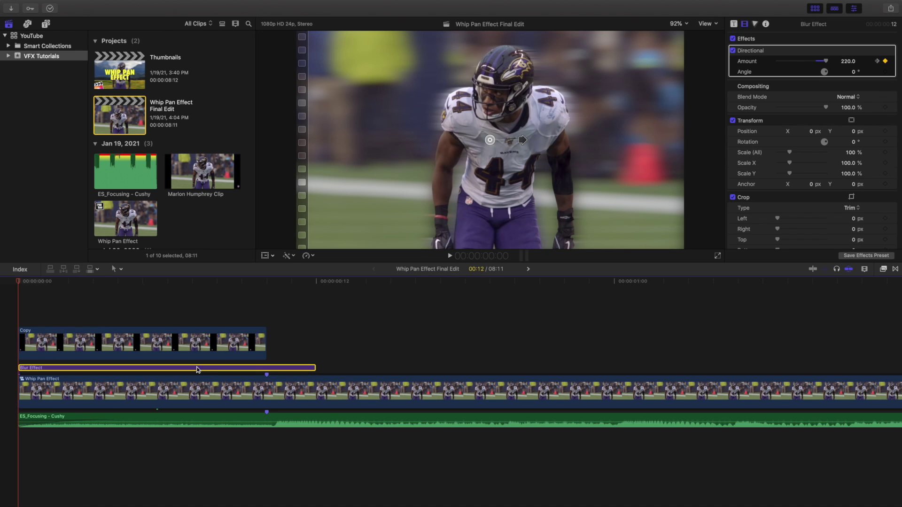